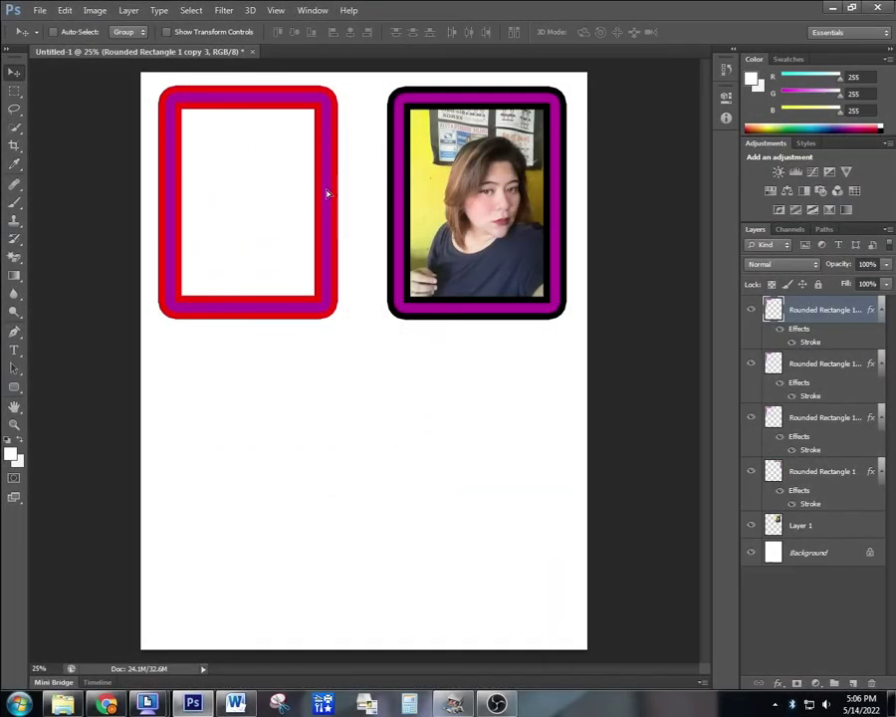
# Drag the red and green frames apart to preview the finished frames layout.
pyautogui.moveTo(329, 196)
pyautogui.mouseDown()
pyautogui.moveTo(441, 442)
pyautogui.moveTo(556, 464)
pyautogui.mouseUp()
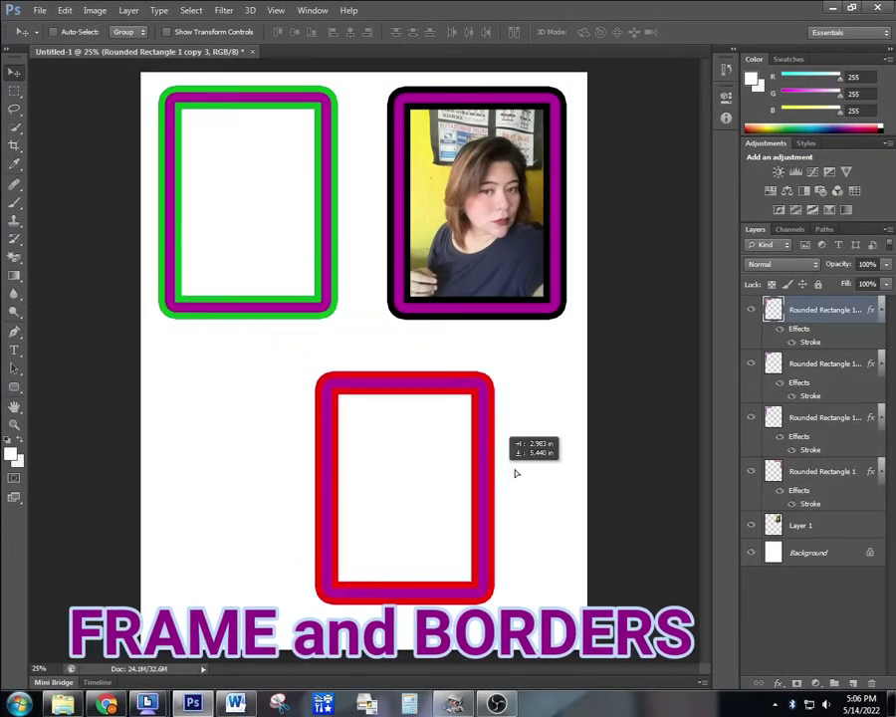
pyautogui.moveTo(334, 222); pyautogui.dragTo(333, 500)
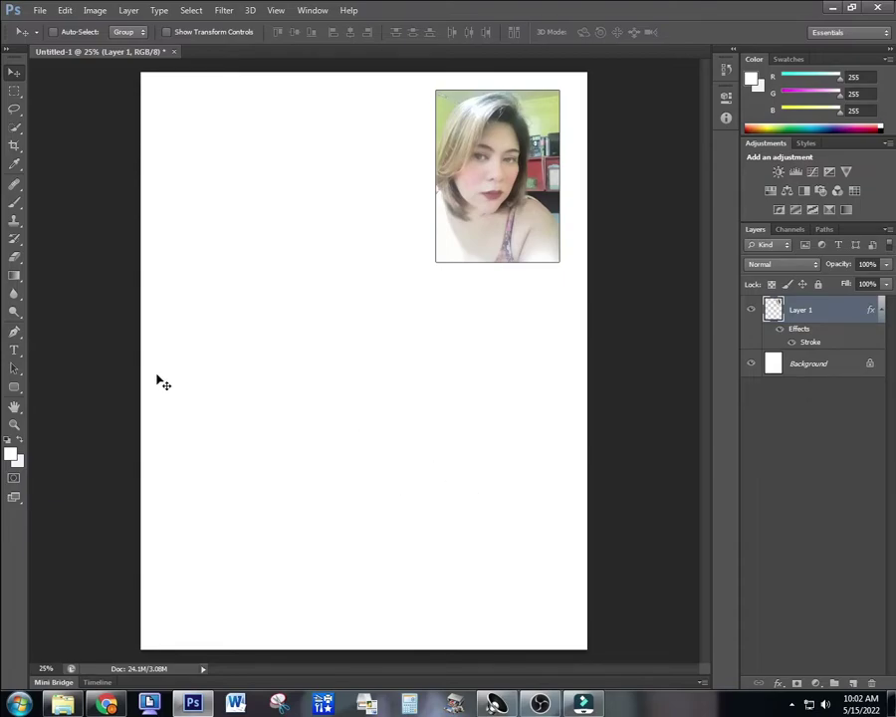
# Draw a roughly 760 by 1048 px rounded rectangle below the portrait photo.
pyautogui.click(20, 389)
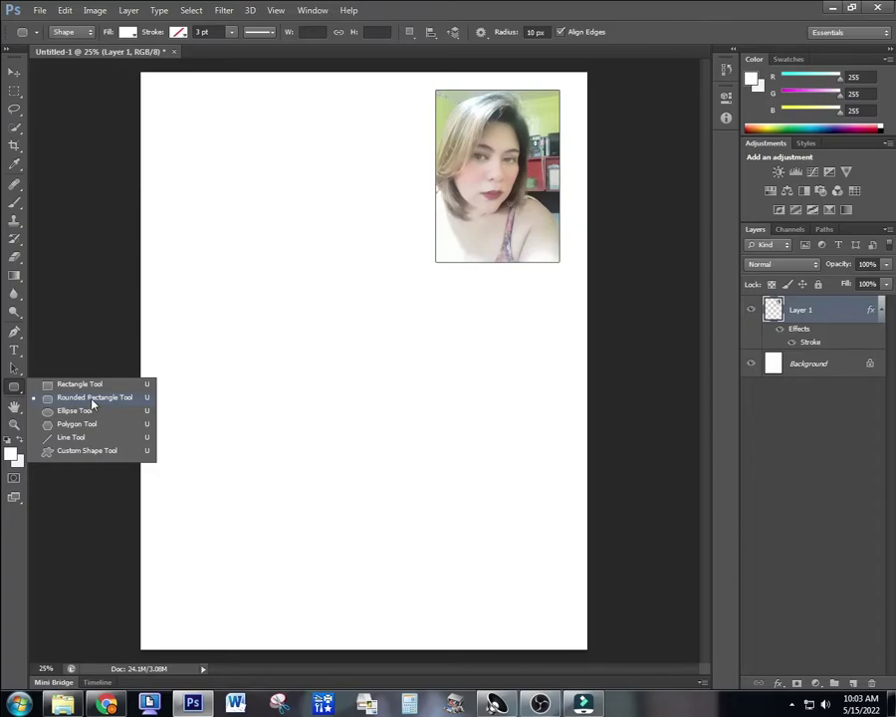
pyautogui.click(92, 400)
pyautogui.moveTo(309, 315)
pyautogui.mouseDown()
pyautogui.moveTo(390, 455)
pyautogui.moveTo(418, 482)
pyautogui.moveTo(434, 480)
pyautogui.moveTo(437, 492)
pyautogui.mouseUp()
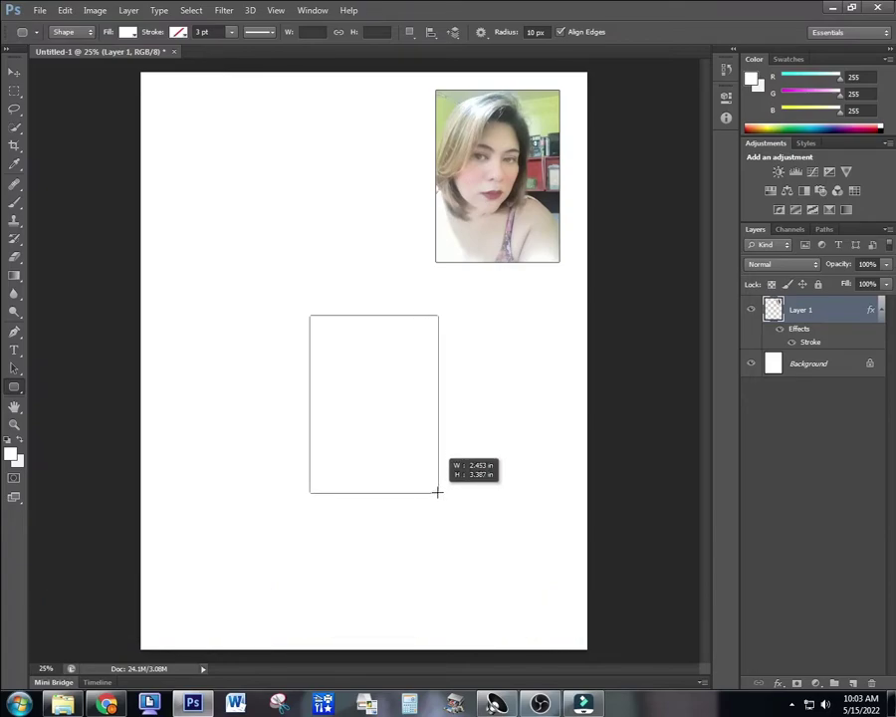
pyautogui.moveTo(437, 492); pyautogui.dragTo(440, 496)
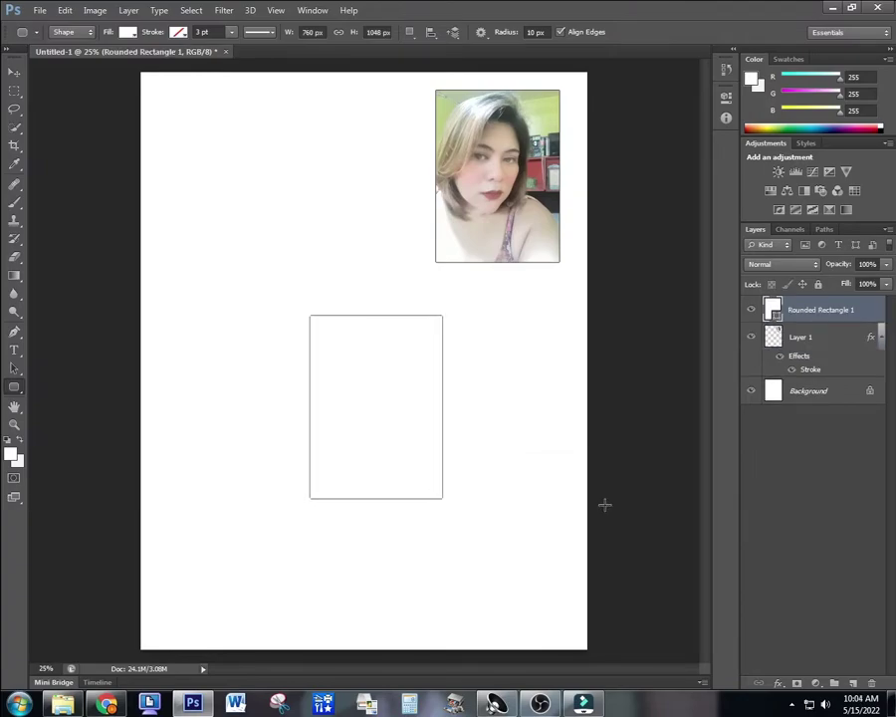
# Give the rounded rectangle a 32 px outside Stroke in blue #1802f0.
pyautogui.click(778, 685)
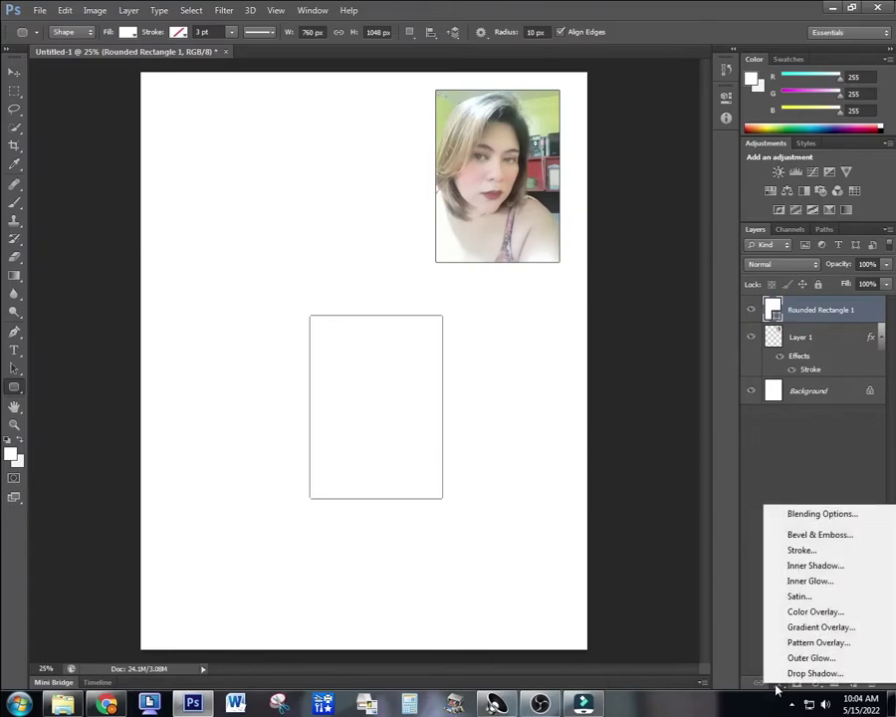
pyautogui.click(801, 552)
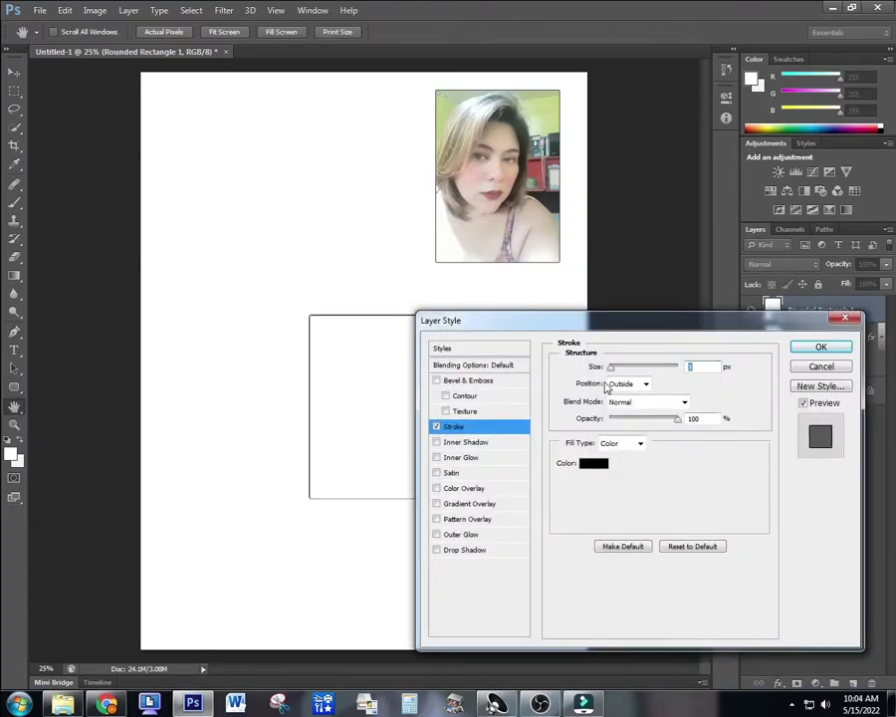
pyautogui.moveTo(629, 332); pyautogui.dragTo(696, 331)
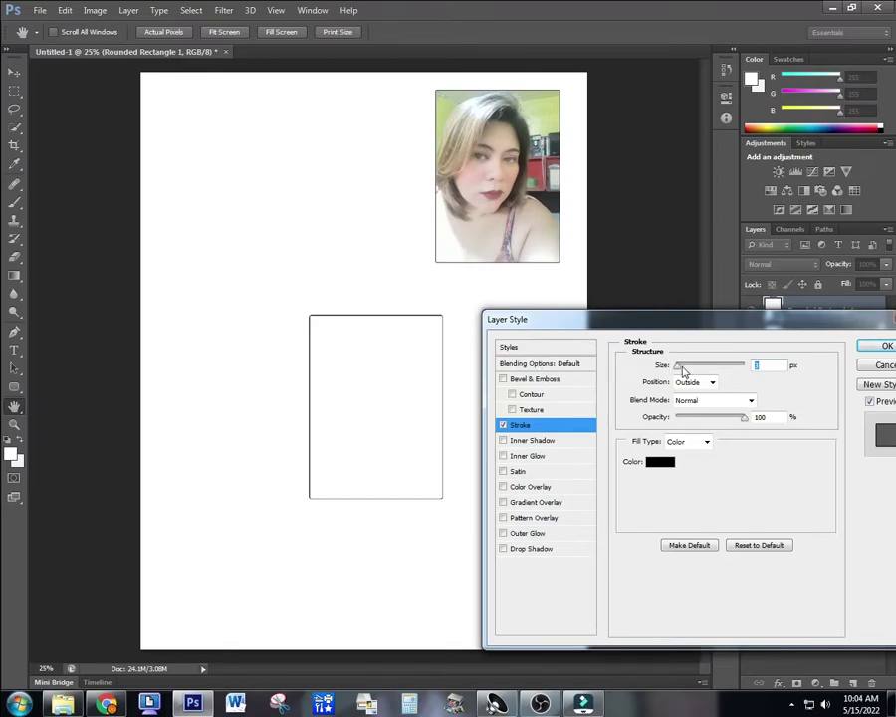
pyautogui.moveTo(679, 366); pyautogui.dragTo(689, 370)
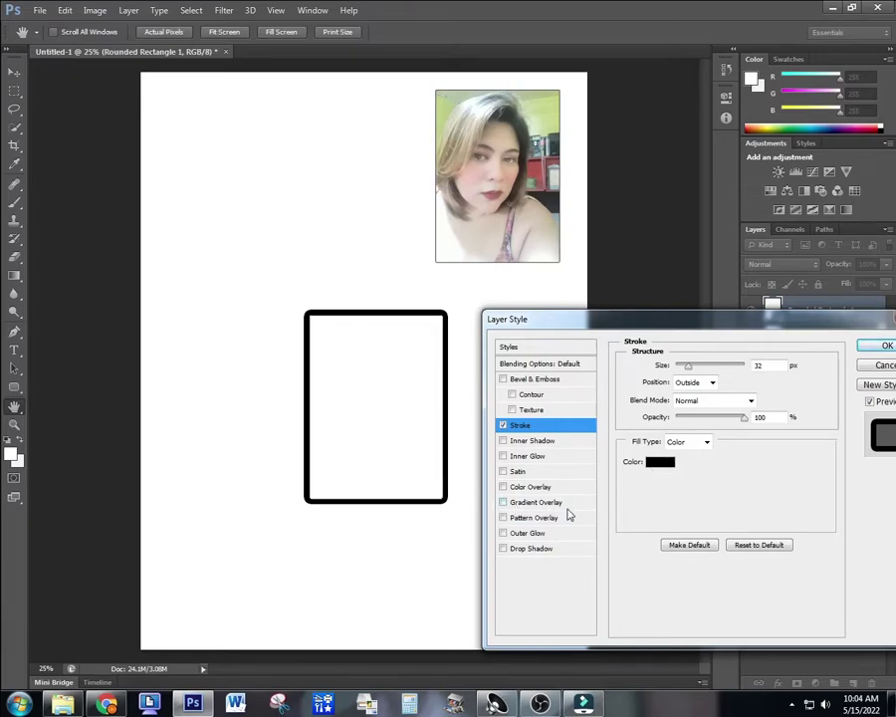
pyautogui.click(660, 463)
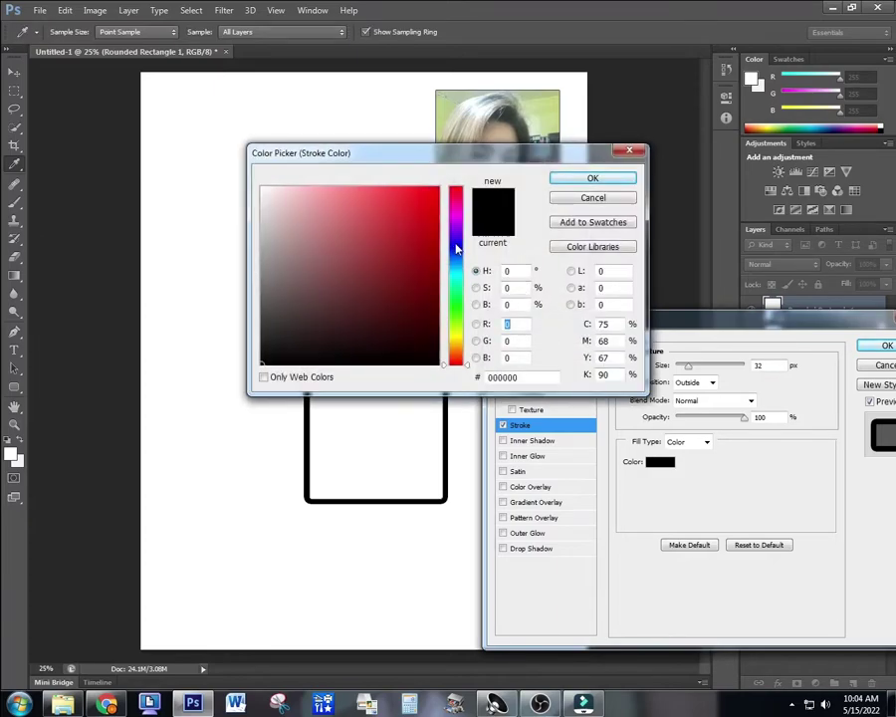
pyautogui.click(456, 244)
pyautogui.click(437, 196)
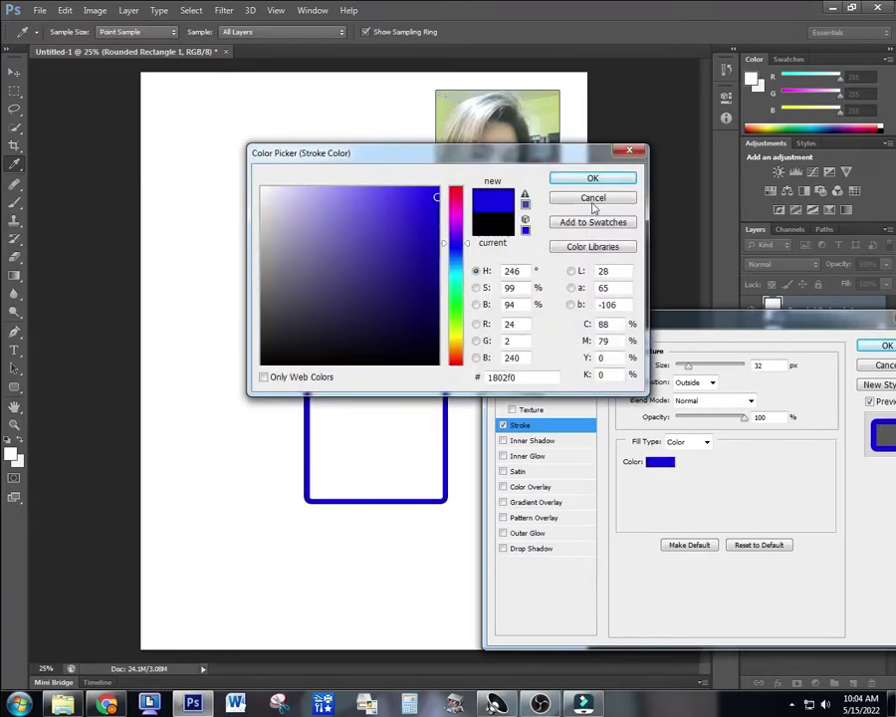
pyautogui.click(609, 177)
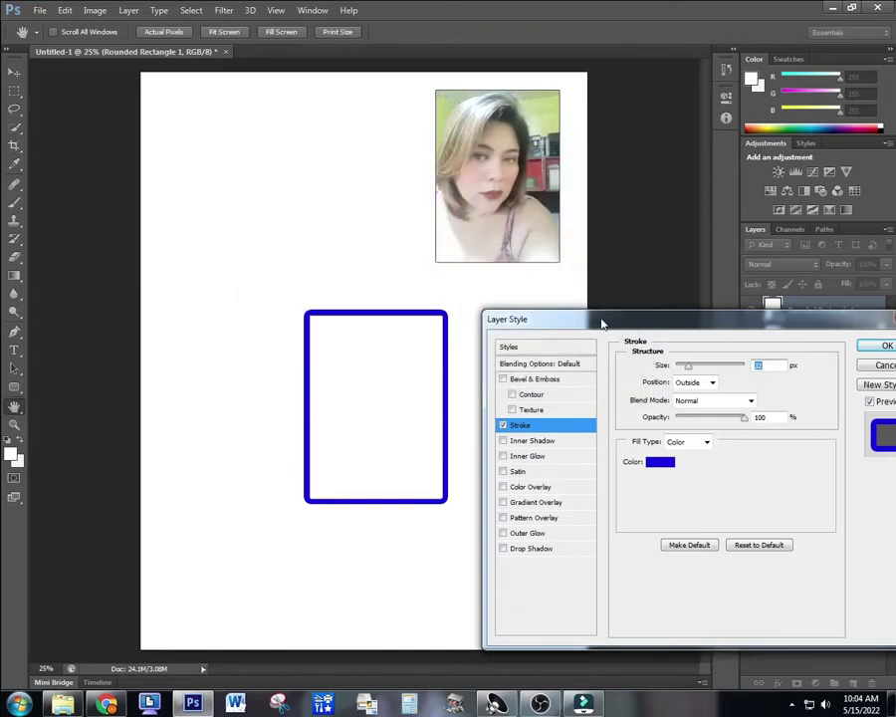
pyautogui.click(885, 348)
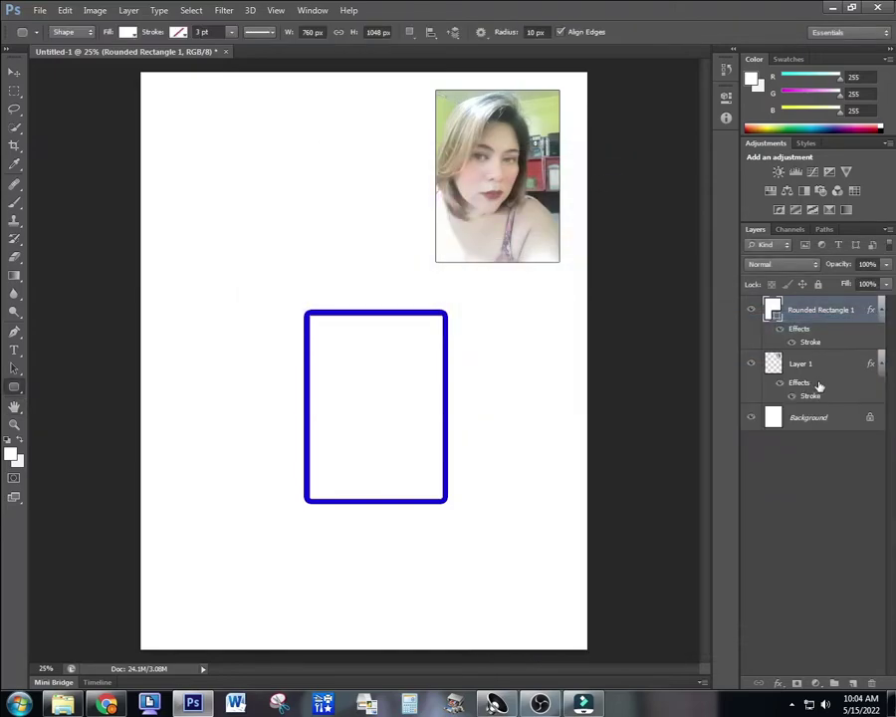
# Rasterize the layer style of Rounded Rectangle 1.
pyautogui.rightClick(832, 313)
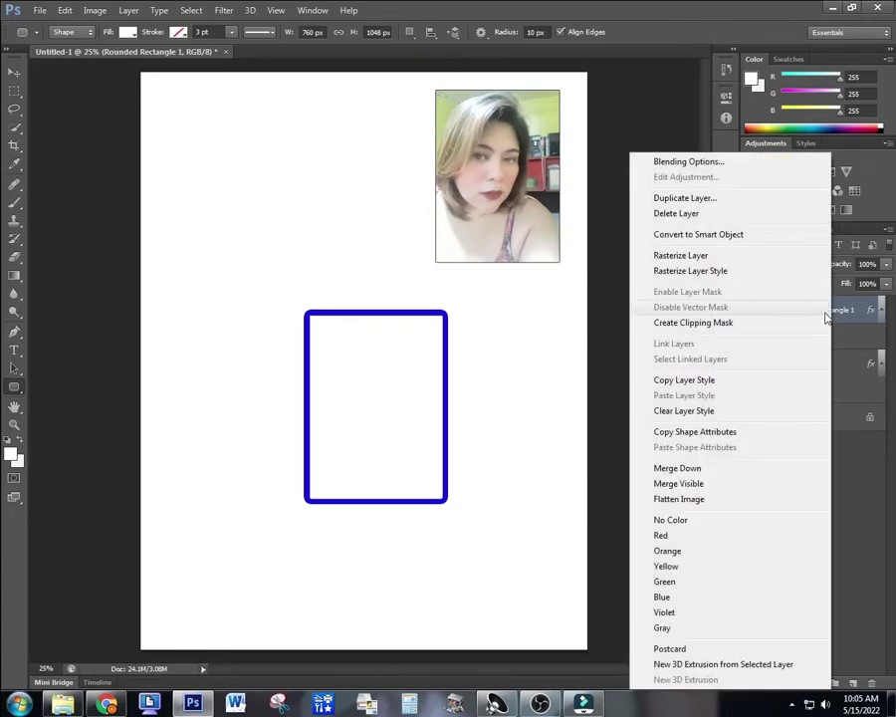
pyautogui.click(684, 273)
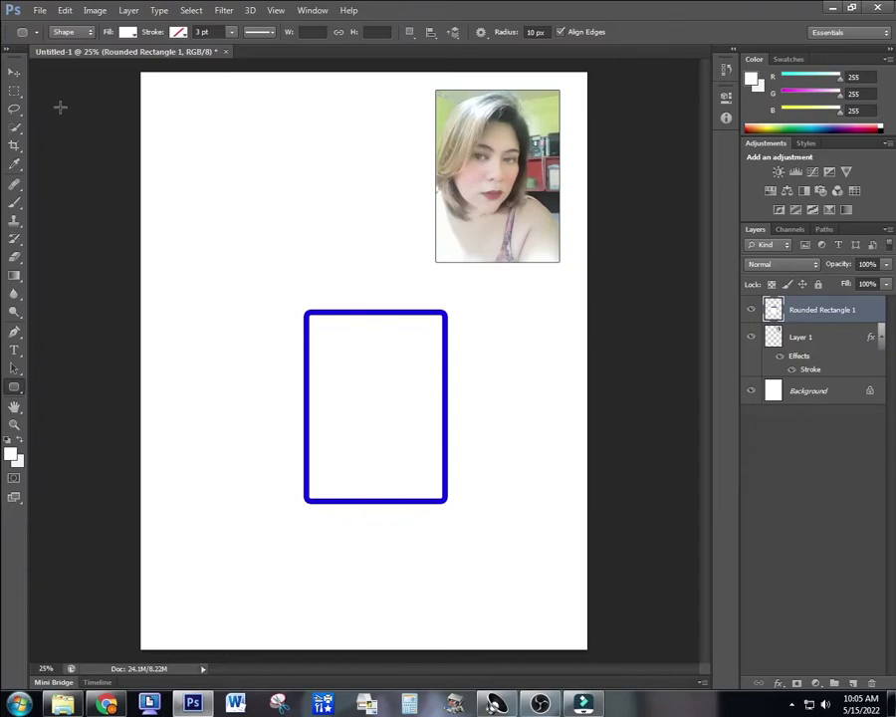
# Magic-erase the frame's white interior, then place the hollow frame below-left of the portrait.
pyautogui.click(14, 72)
pyautogui.moveTo(349, 312); pyautogui.dragTo(412, 178)
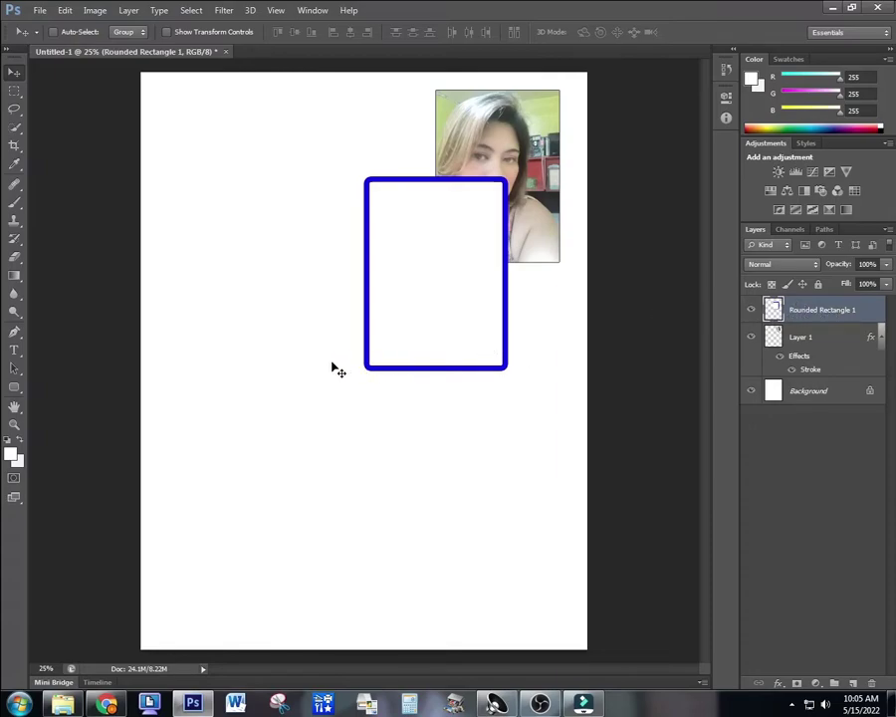
pyautogui.click(12, 258)
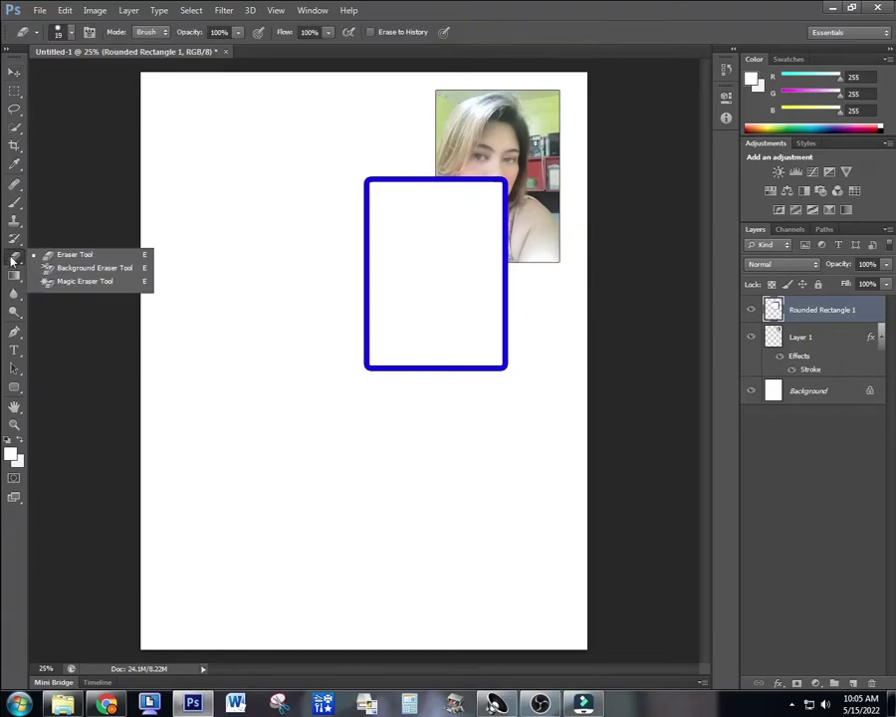
pyautogui.click(80, 283)
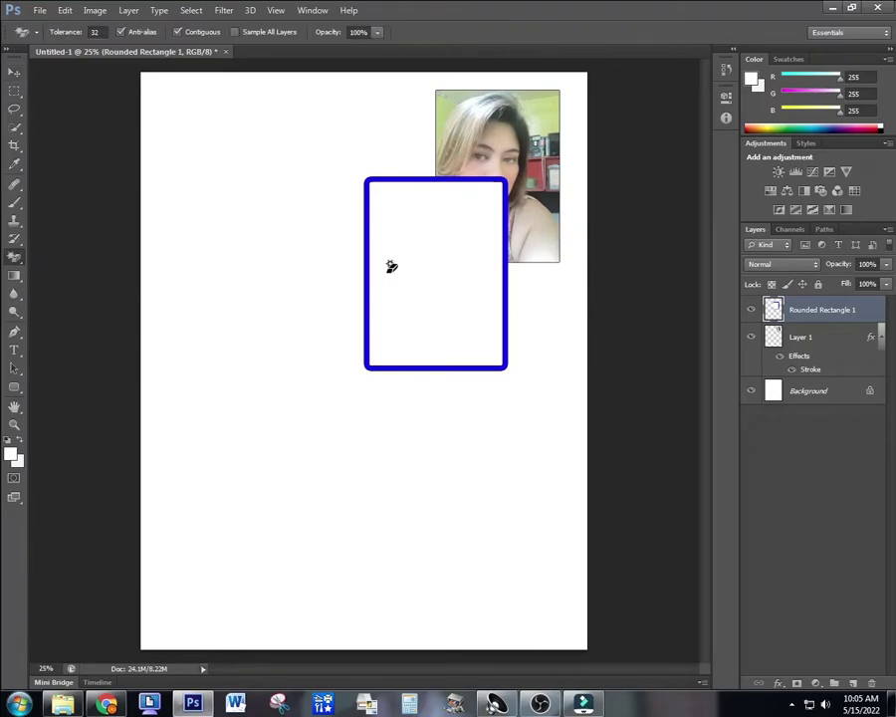
pyautogui.click(423, 242)
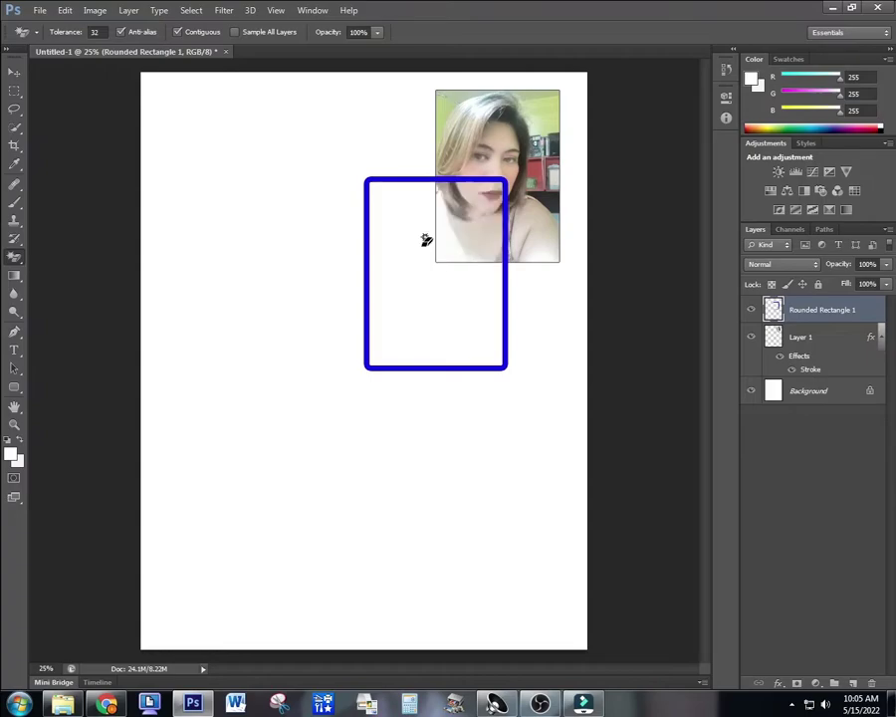
pyautogui.click(14, 72)
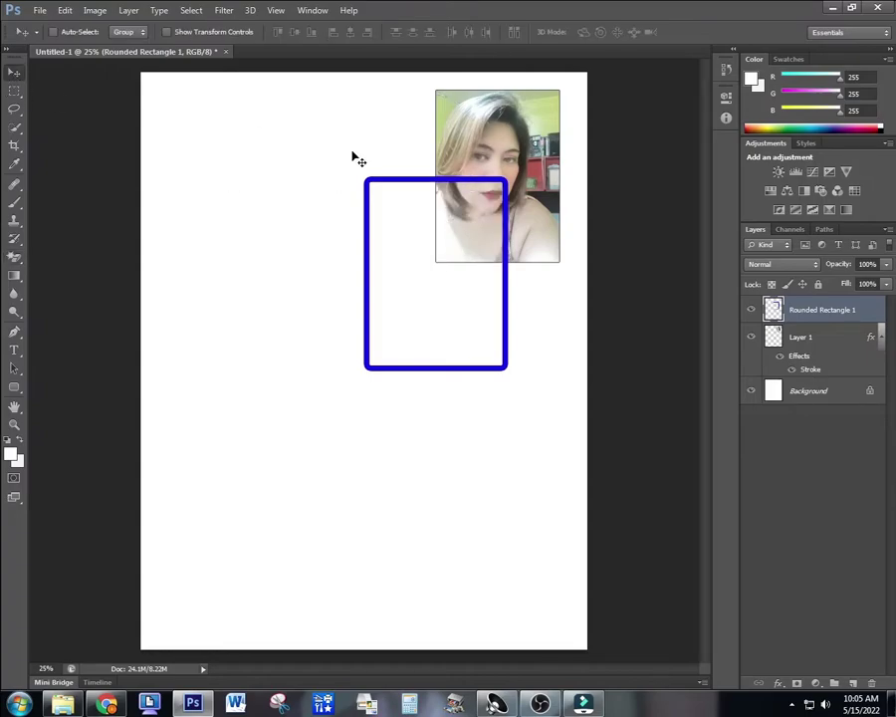
pyautogui.moveTo(464, 186)
pyautogui.mouseDown()
pyautogui.moveTo(513, 115)
pyautogui.moveTo(374, 300)
pyautogui.mouseUp()
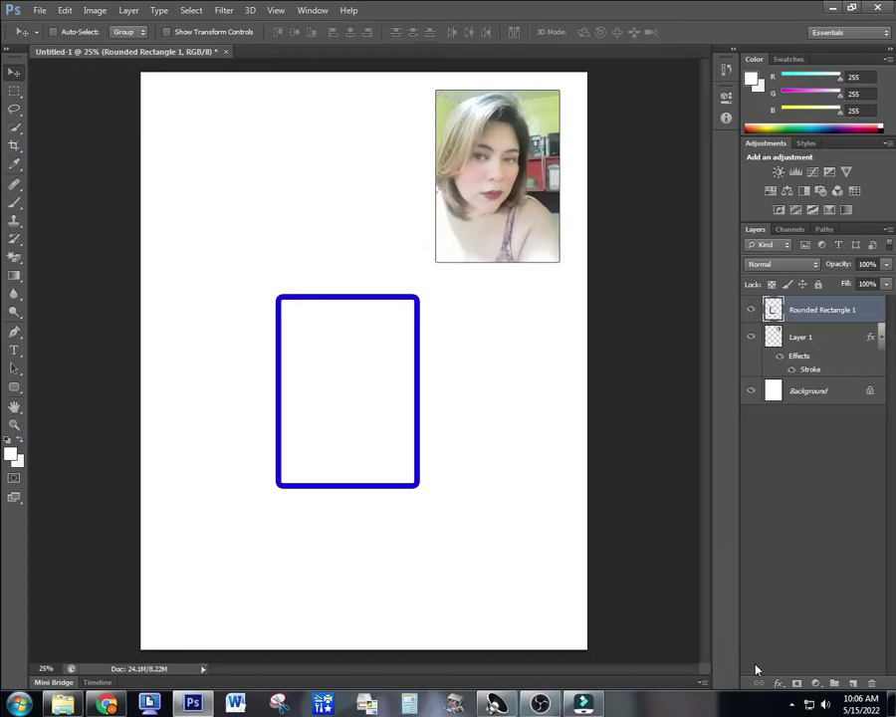
# Add a 32 px outside red Stroke (#fa0202) around the blue frame.
pyautogui.click(779, 683)
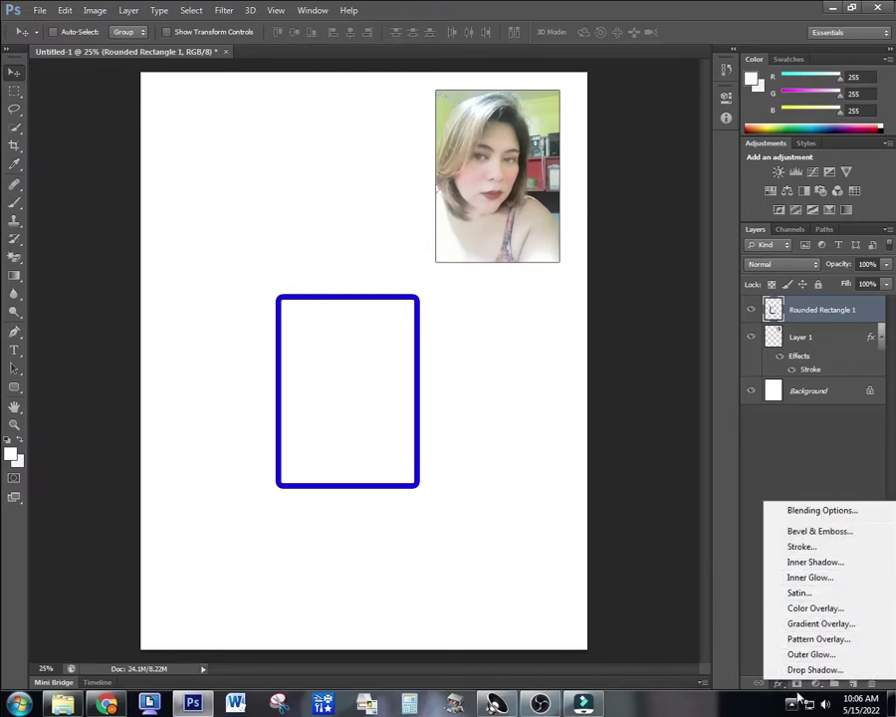
pyautogui.click(802, 547)
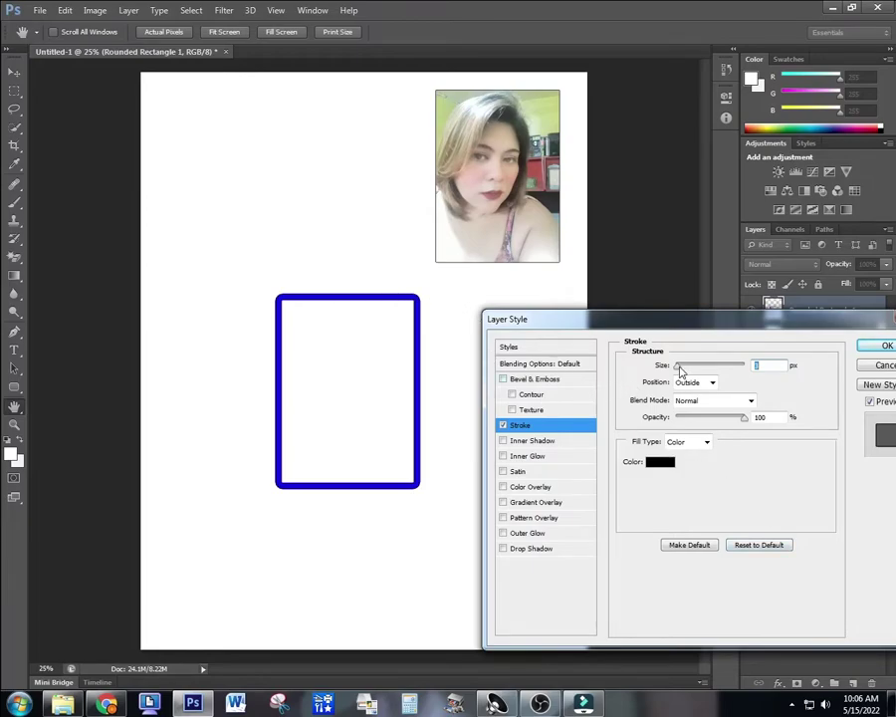
pyautogui.moveTo(683, 368); pyautogui.dragTo(688, 372)
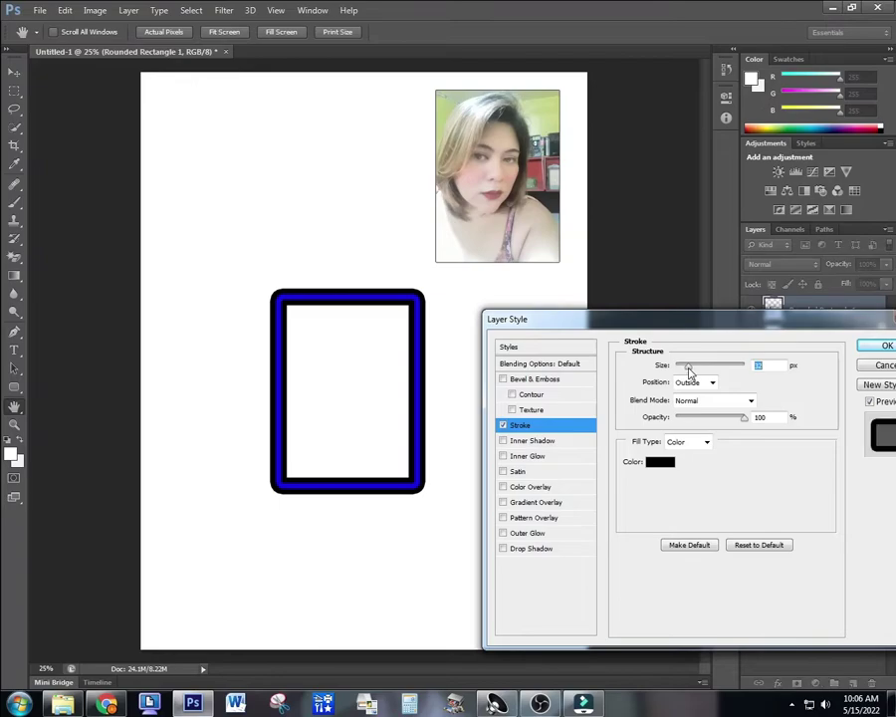
pyautogui.click(665, 464)
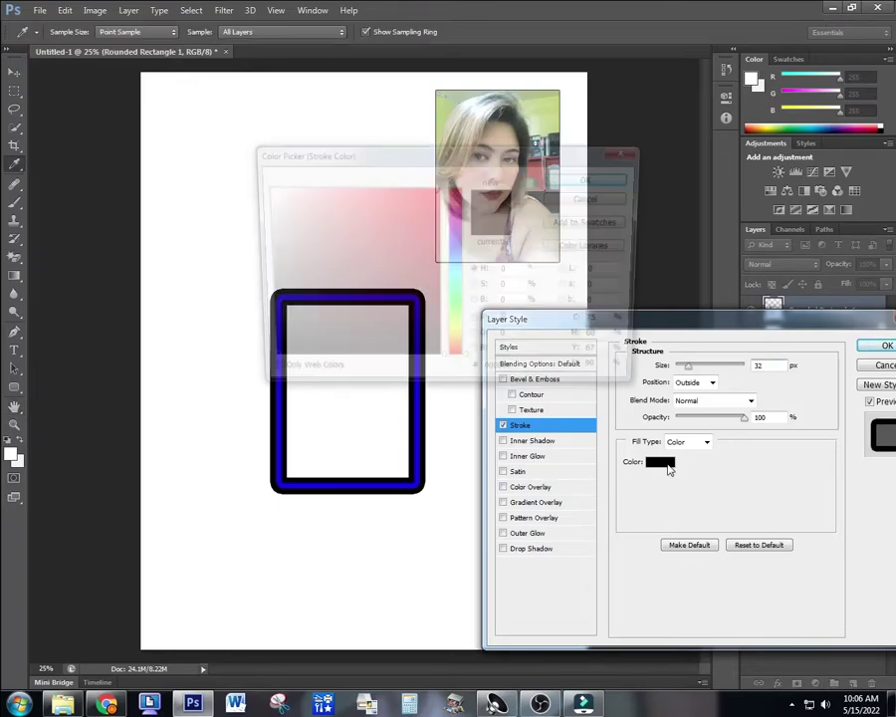
pyautogui.click(439, 190)
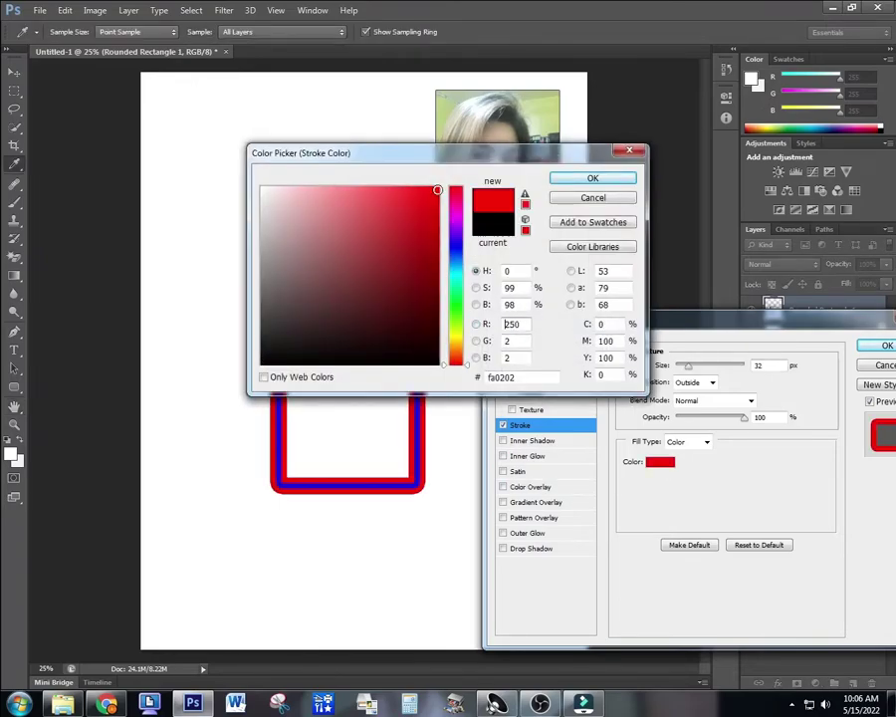
pyautogui.click(588, 178)
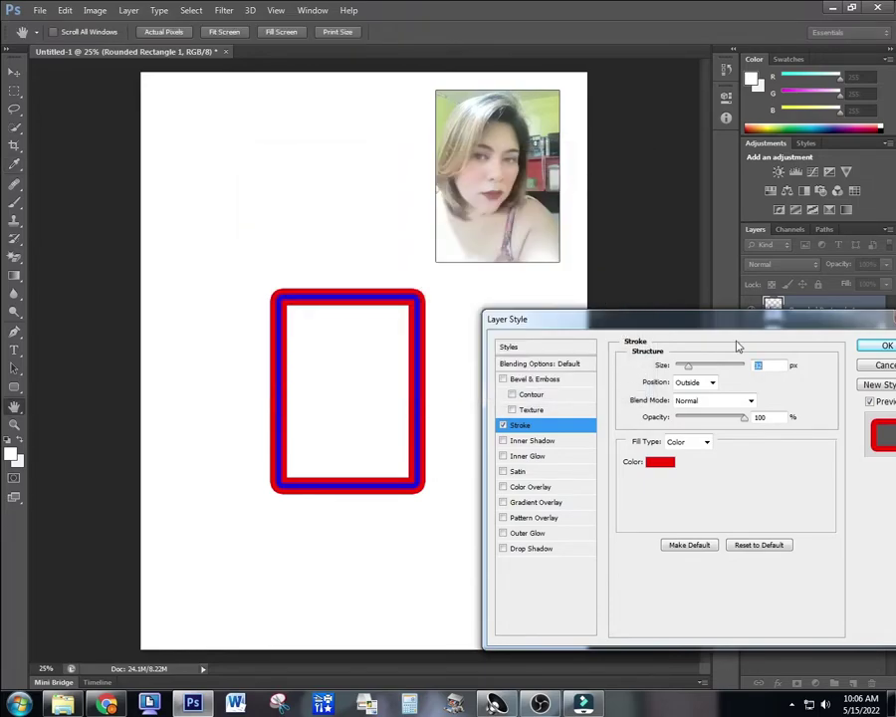
pyautogui.click(889, 345)
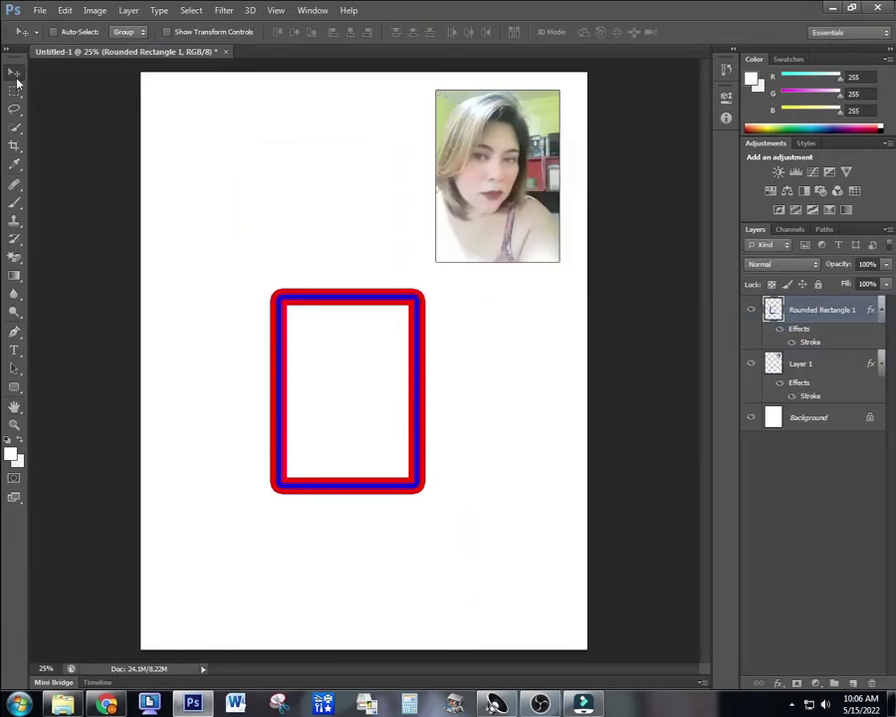
# Move the red-and-blue frame to the top of the page, left of the portrait.
pyautogui.moveTo(350, 299); pyautogui.dragTo(316, 125)
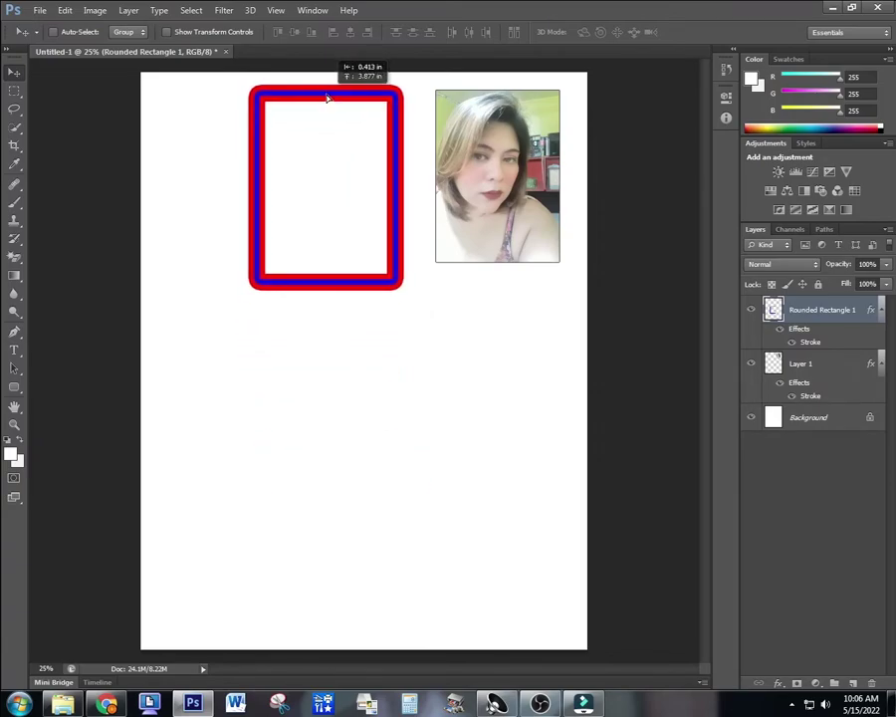
pyautogui.moveTo(329, 99); pyautogui.dragTo(338, 89)
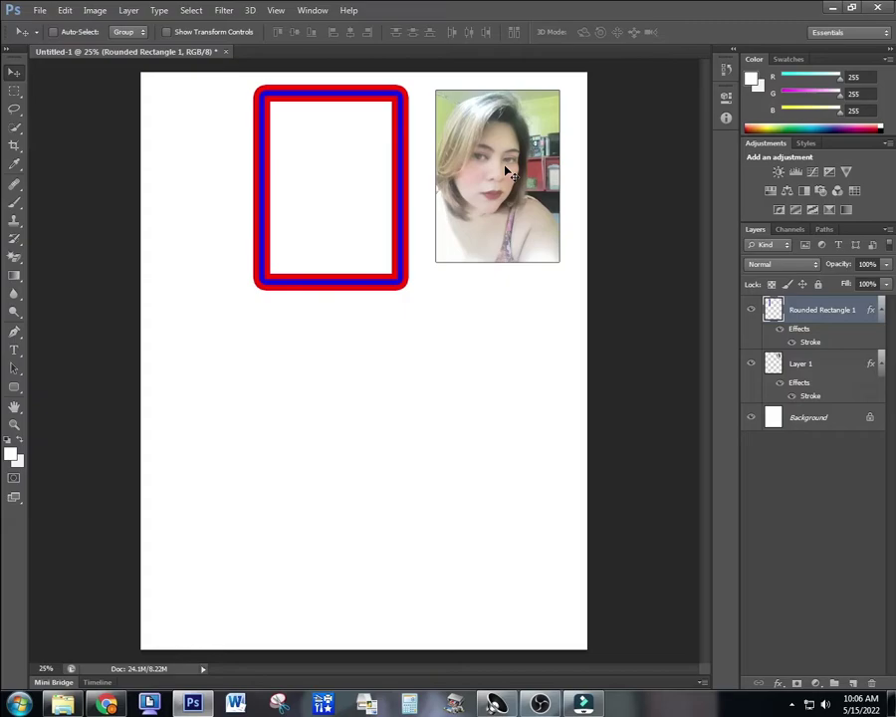
# Select Layer 1 and move the portrait photo into the red-and-blue frame.
pyautogui.rightClick(507, 172)
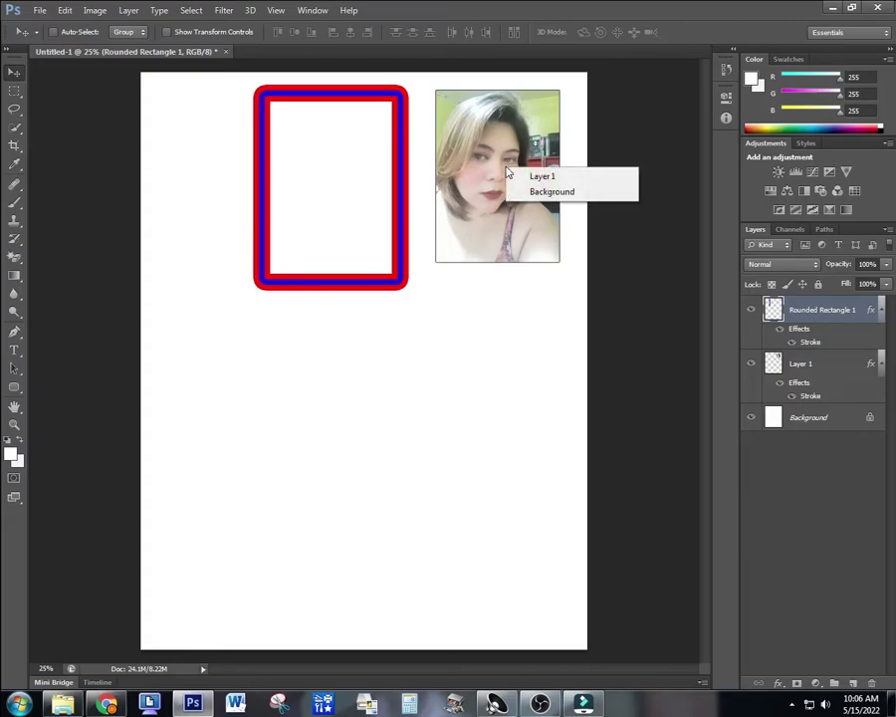
pyautogui.click(540, 176)
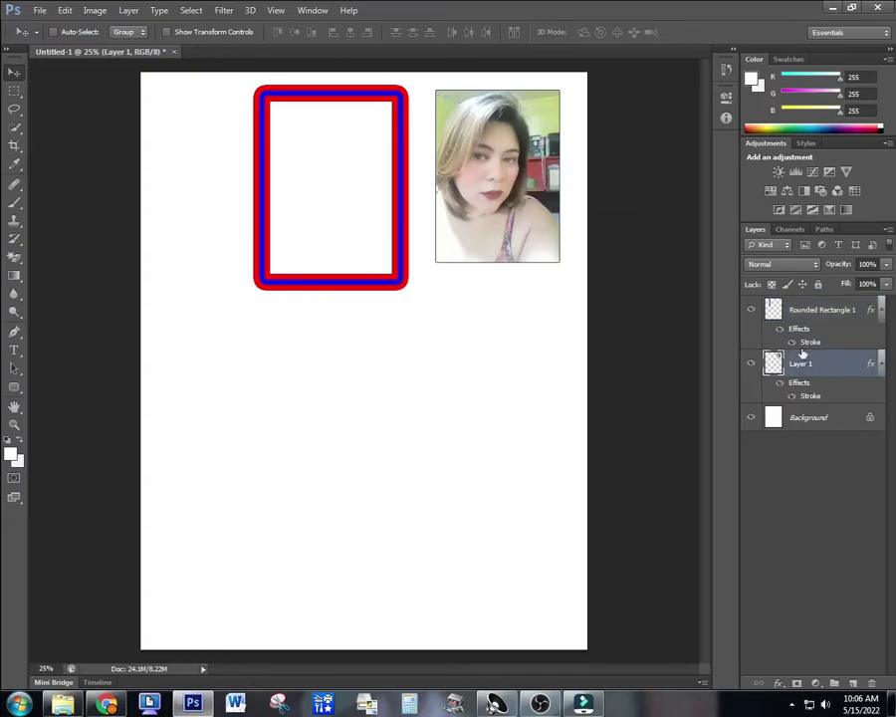
pyautogui.moveTo(505, 205); pyautogui.dragTo(333, 155)
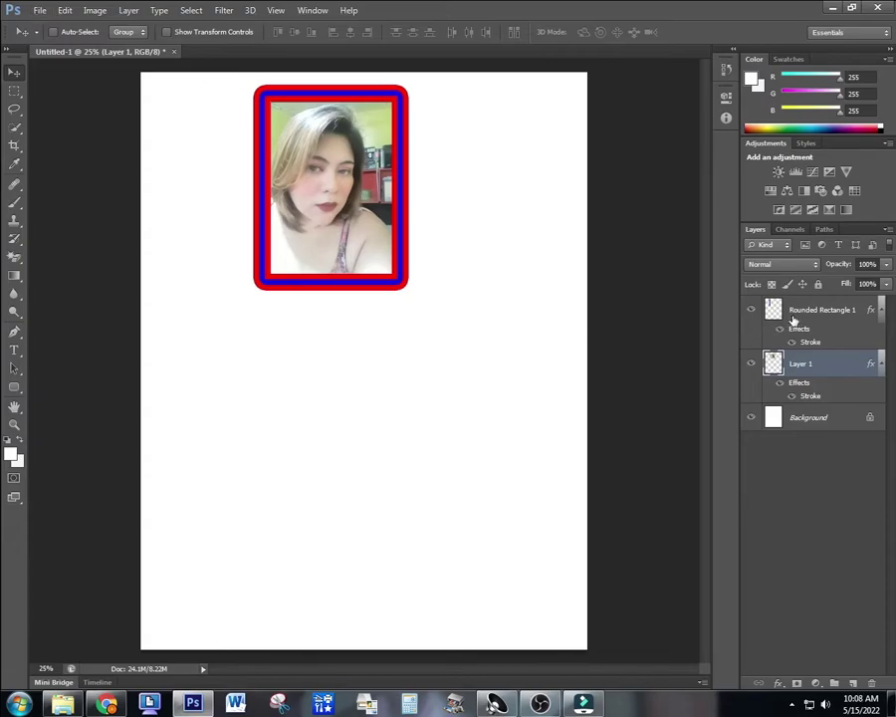
# Toggle between Layer 1 and Rounded Rectangle 1, ending with the frame layer active.
pyautogui.rightClick(405, 112)
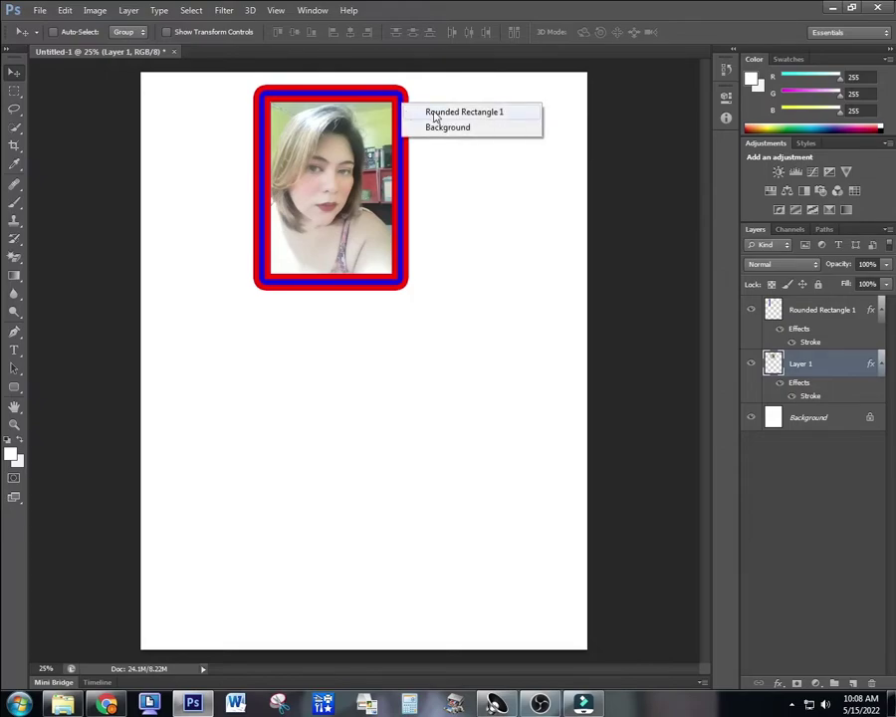
pyautogui.click(434, 113)
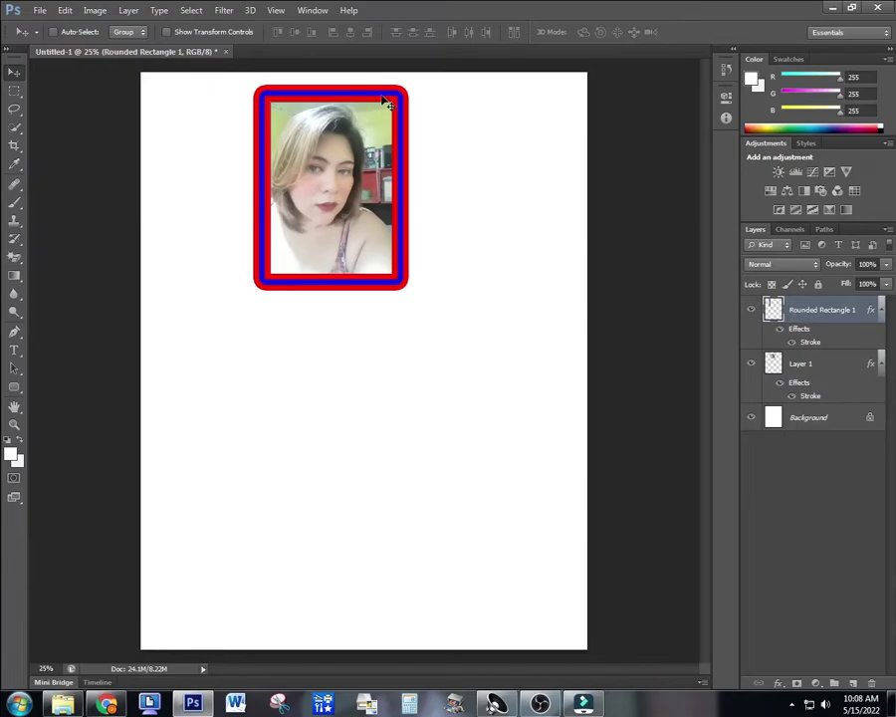
pyautogui.click(812, 366)
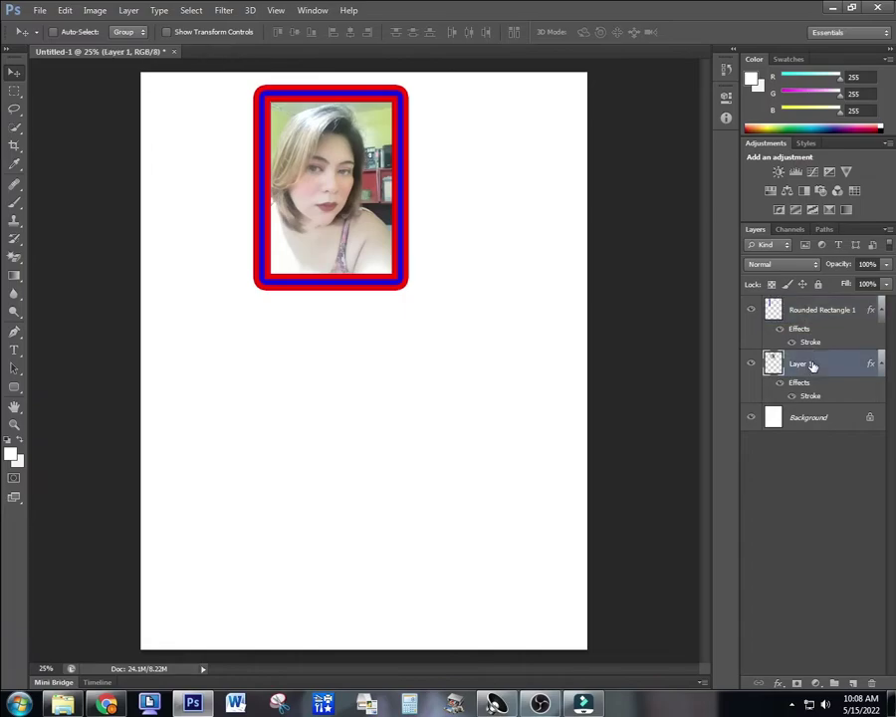
pyautogui.click(808, 311)
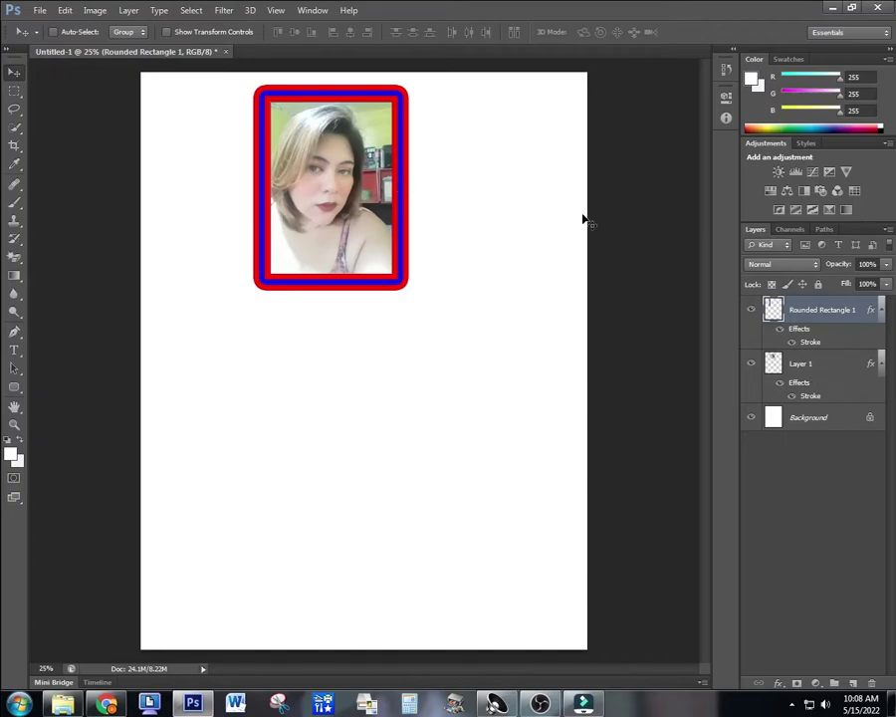
pyautogui.rightClick(338, 167)
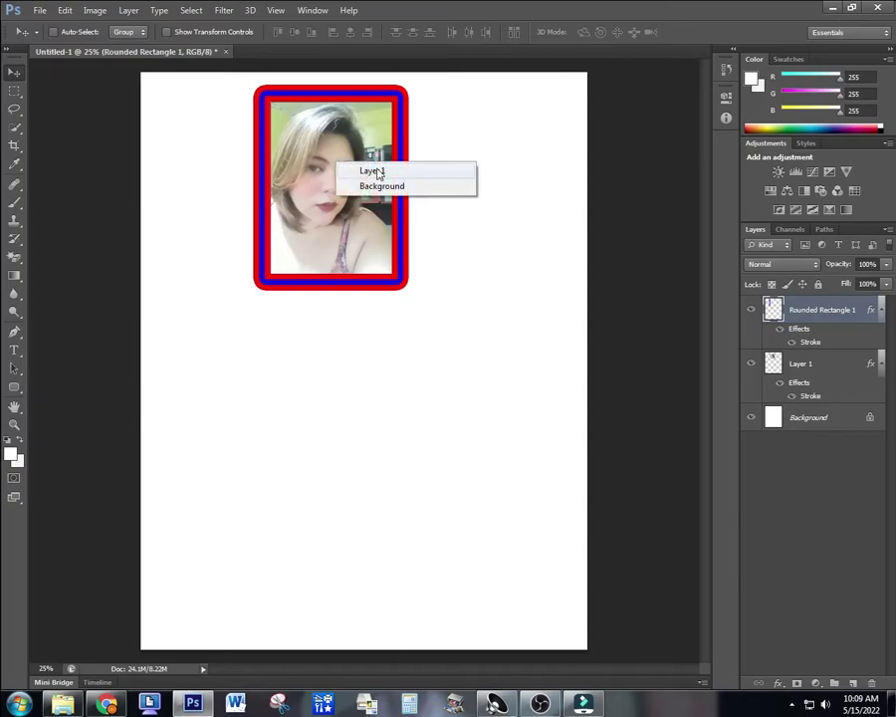
pyautogui.click(372, 171)
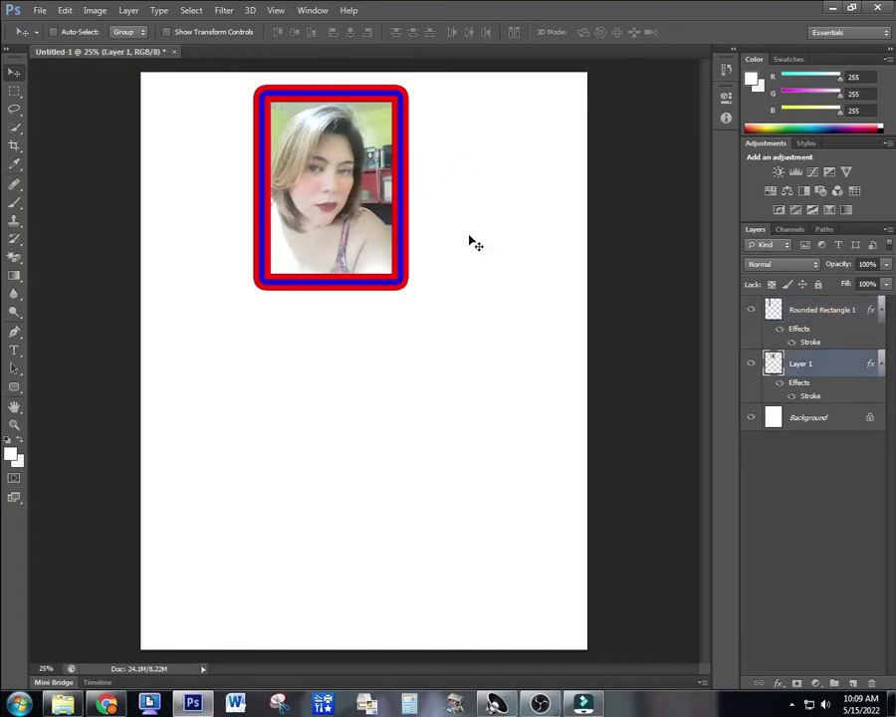
pyautogui.rightClick(404, 171)
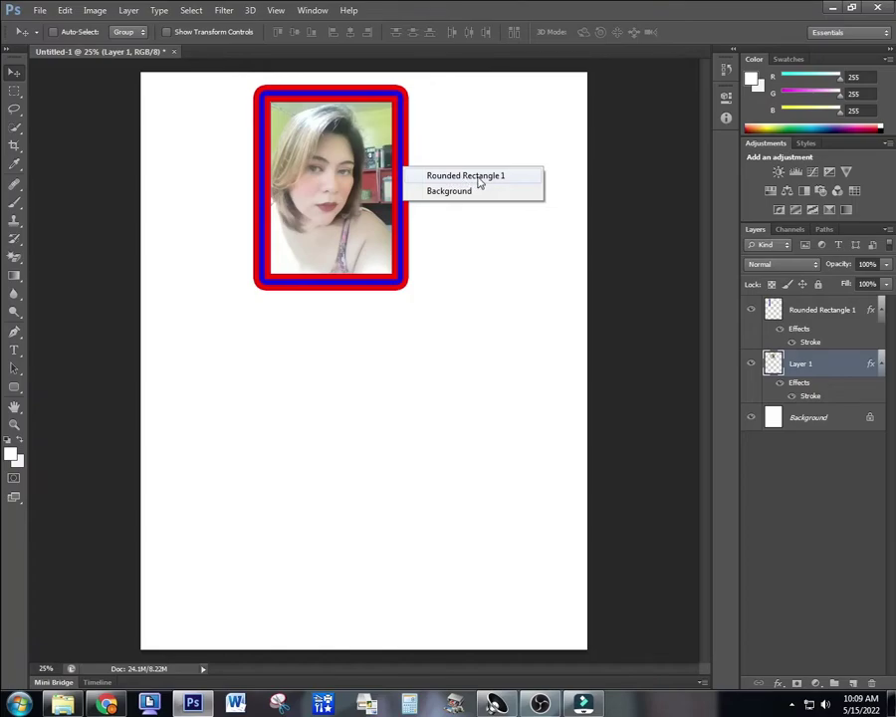
pyautogui.click(479, 176)
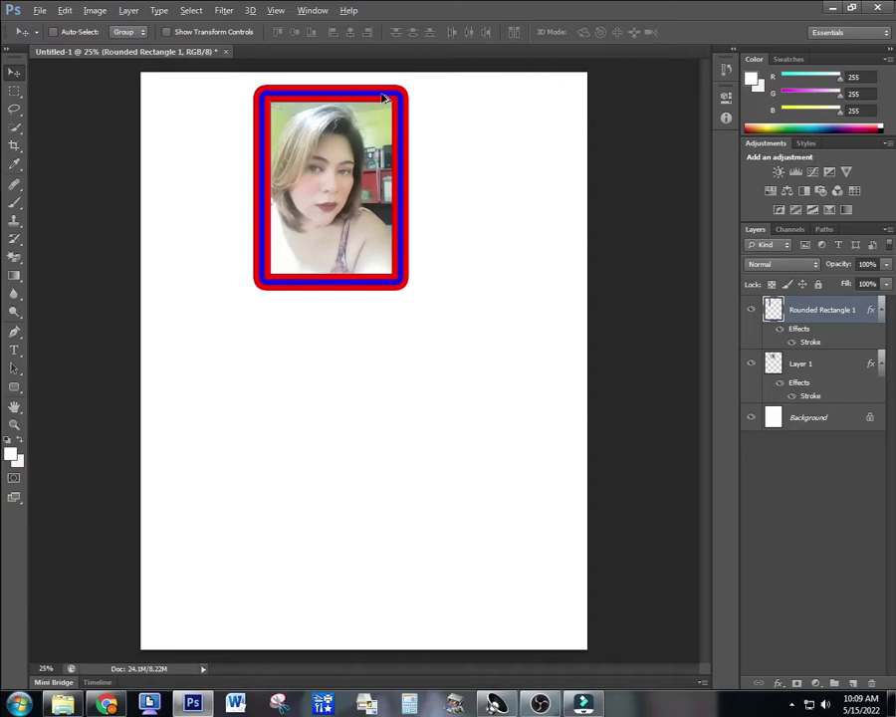
# Duplicate the frame below the original and recolour its stroke to green #19fa02.
pyautogui.moveTo(384, 97); pyautogui.dragTo(384, 333)
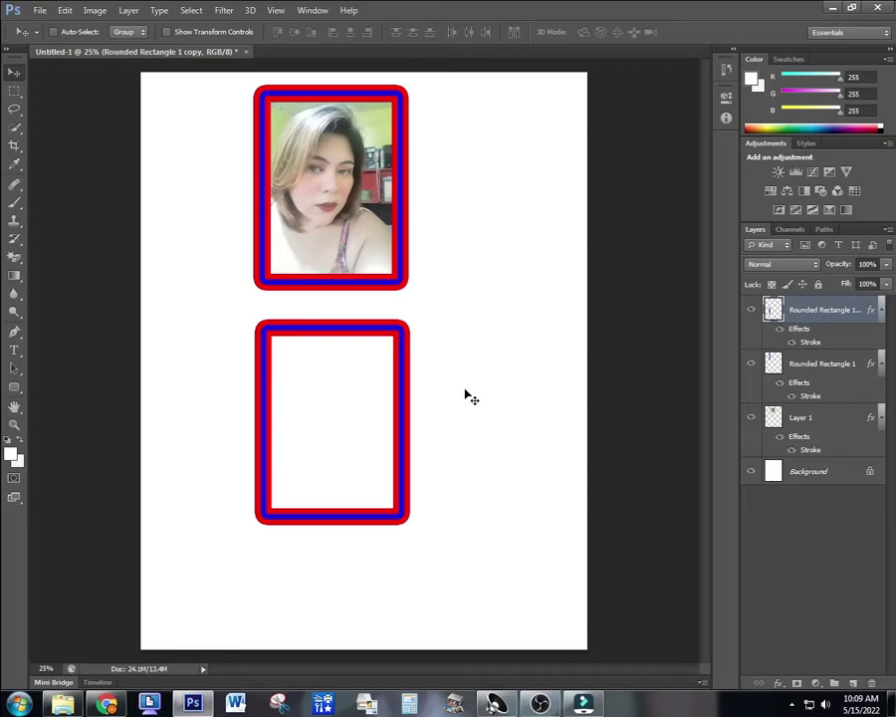
pyautogui.doubleClick(809, 343)
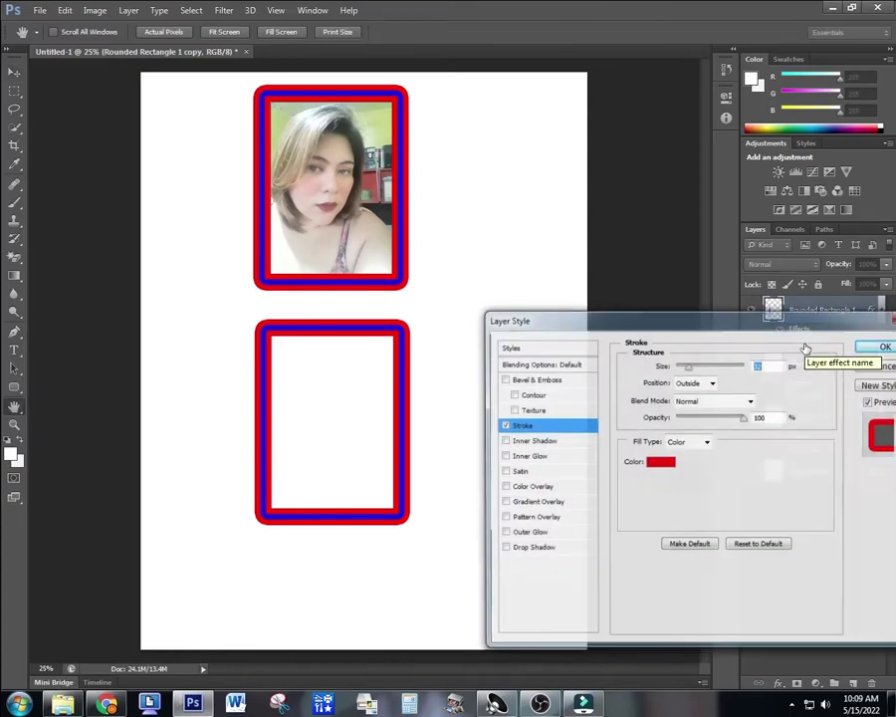
pyautogui.click(665, 464)
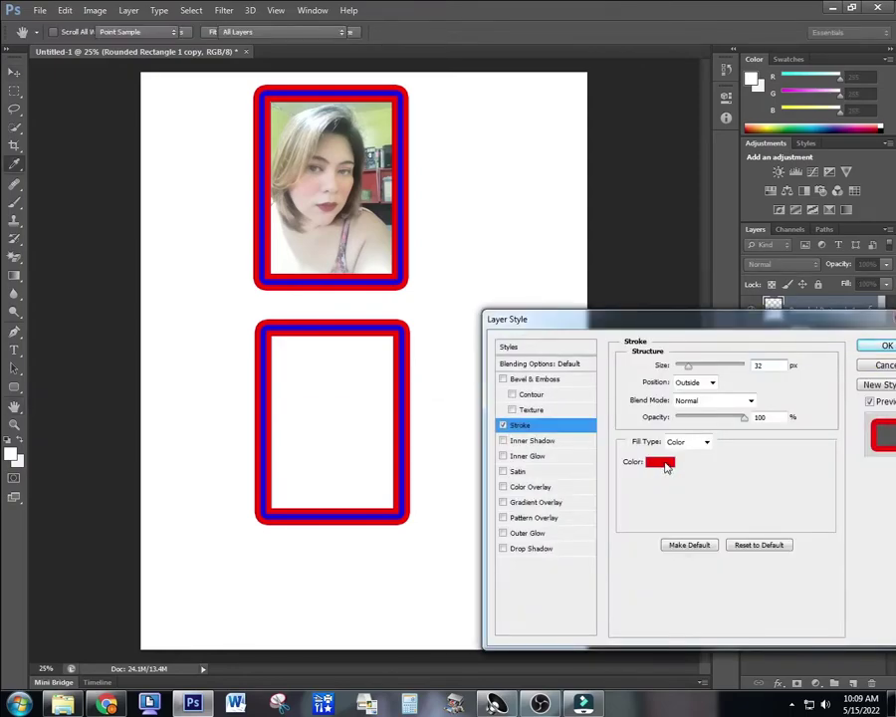
pyautogui.moveTo(488, 156); pyautogui.dragTo(666, 144)
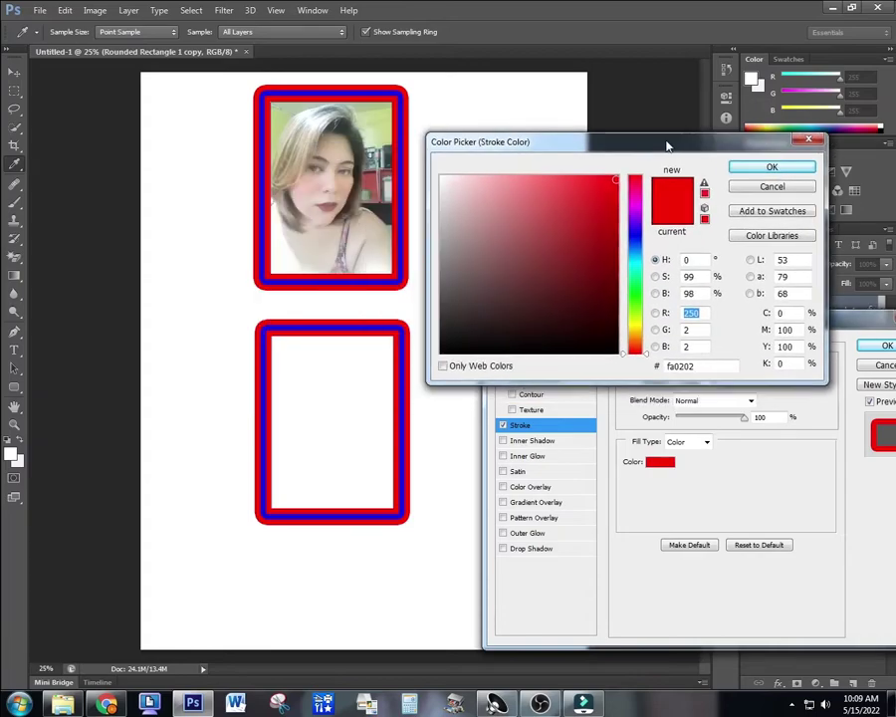
pyautogui.click(637, 298)
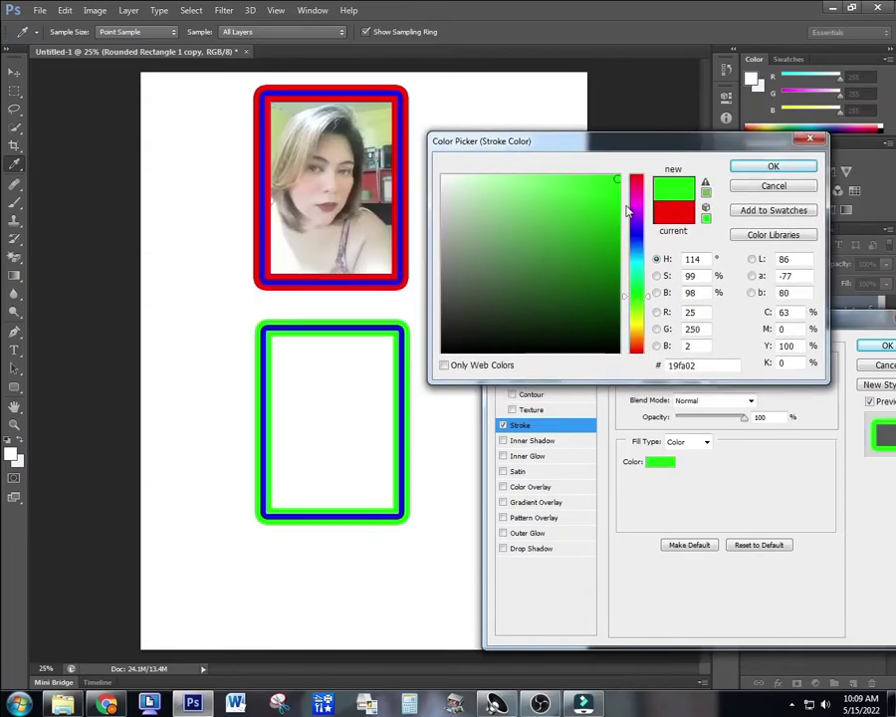
pyautogui.click(784, 168)
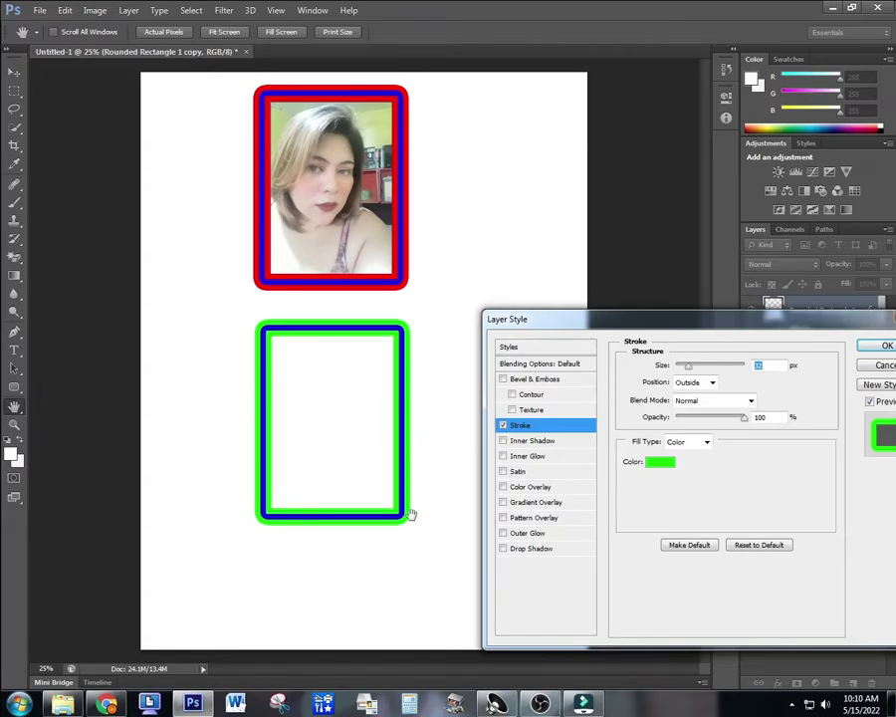
# Add a yellow #f0ff00 Color Overlay to the copied frame and apply the styles.
pyautogui.click(538, 487)
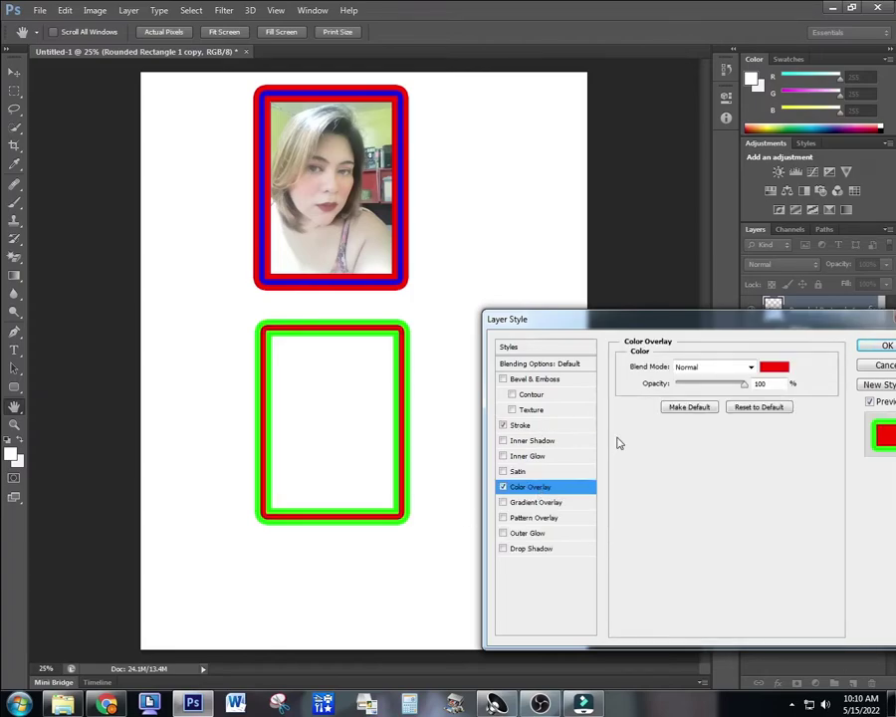
pyautogui.click(775, 369)
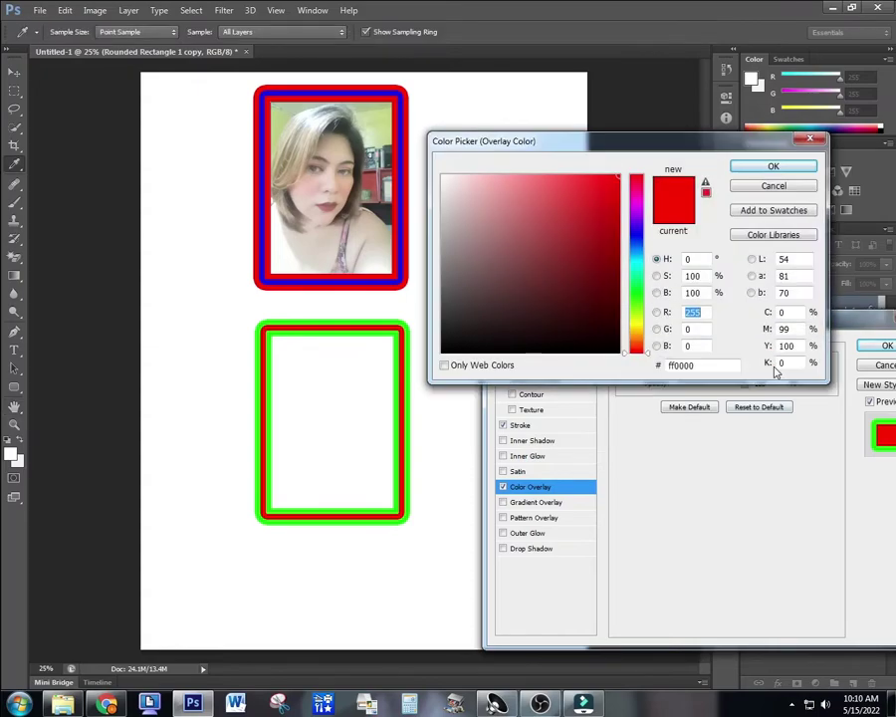
pyautogui.click(636, 242)
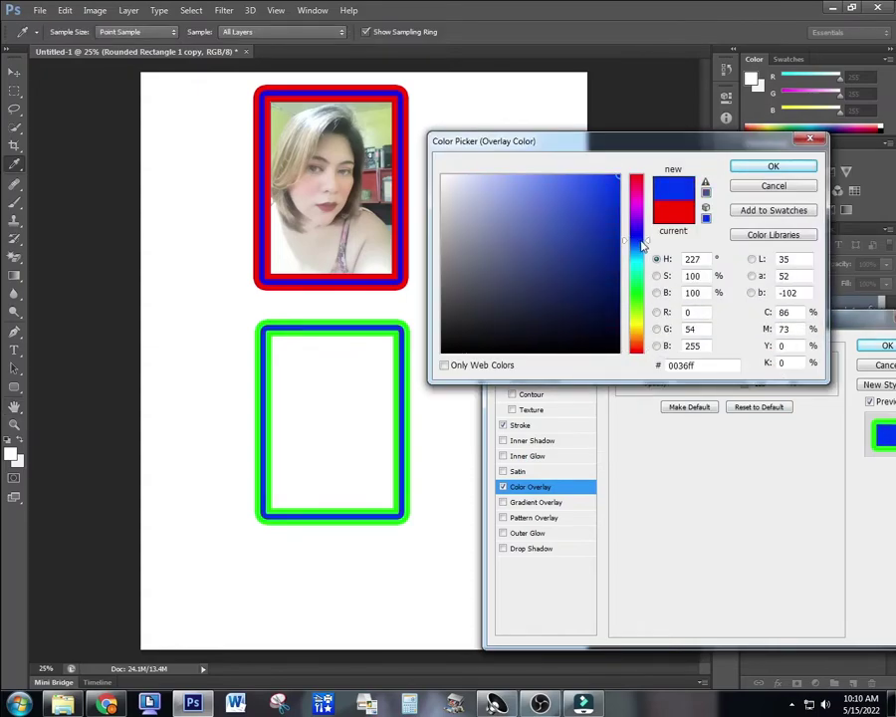
pyautogui.click(638, 322)
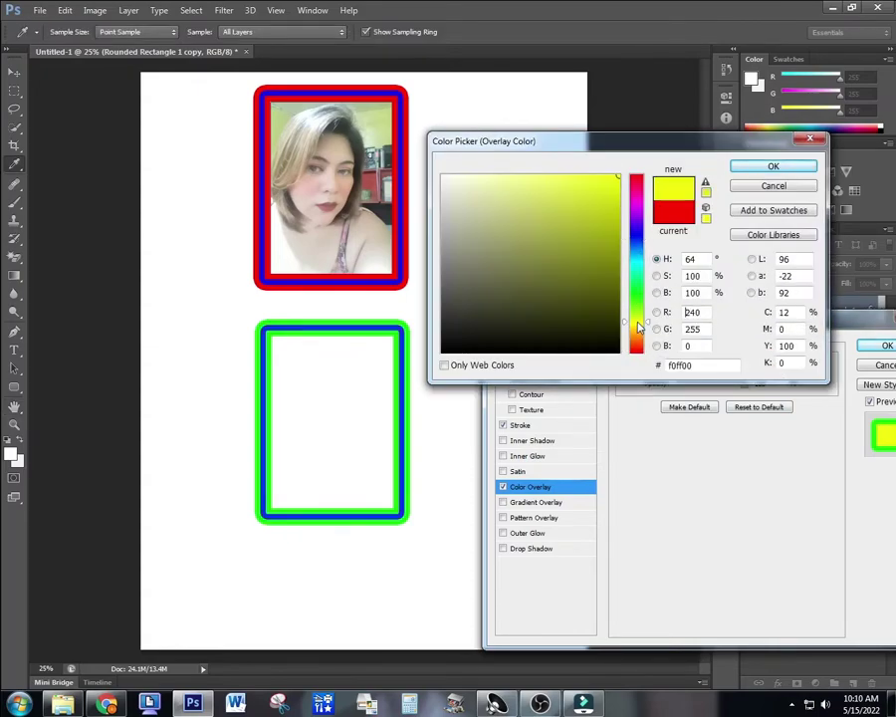
pyautogui.click(771, 168)
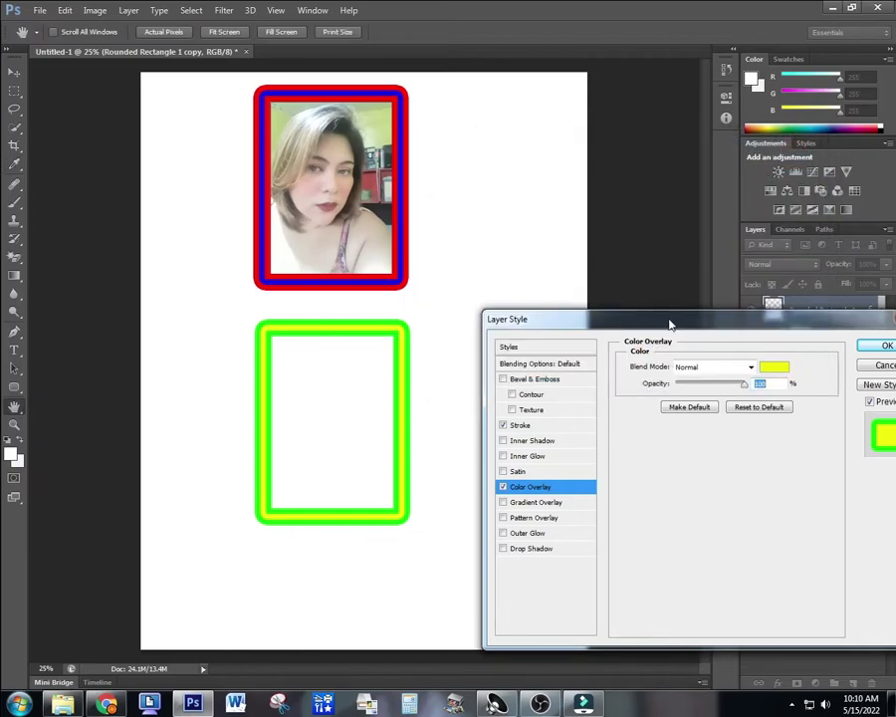
pyautogui.click(885, 345)
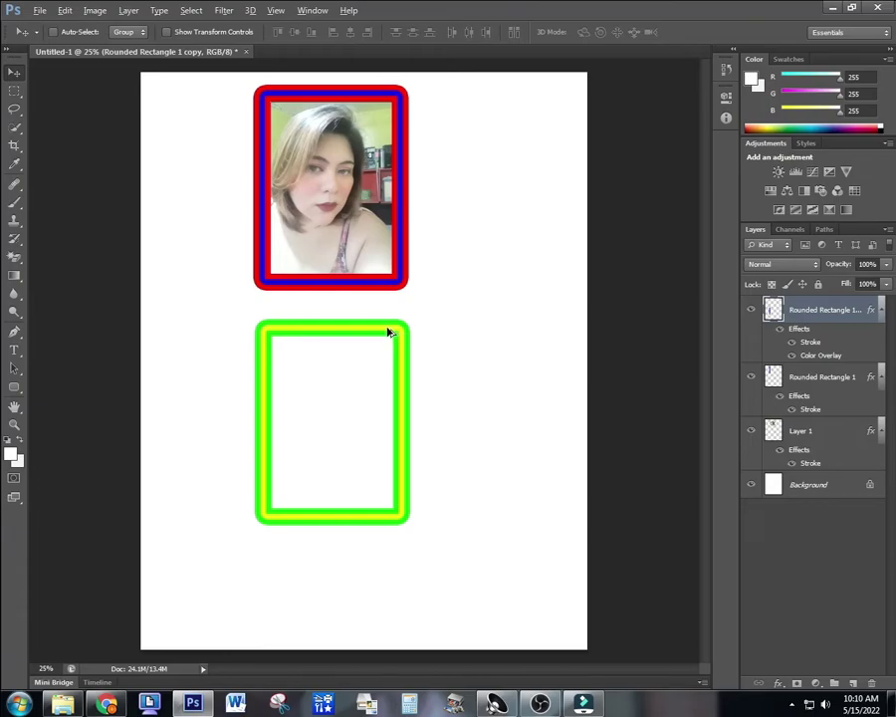
# Duplicate the yellow-green frame to its right and set the copy's colour overlay to black.
pyautogui.moveTo(391, 331); pyautogui.dragTo(533, 330)
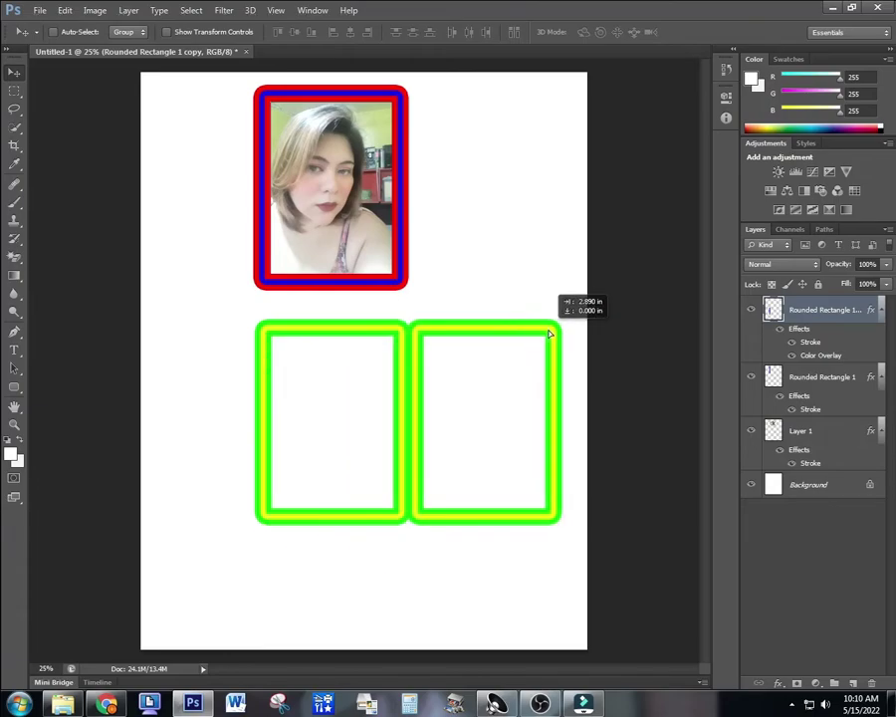
pyautogui.moveTo(533, 329); pyautogui.dragTo(556, 334)
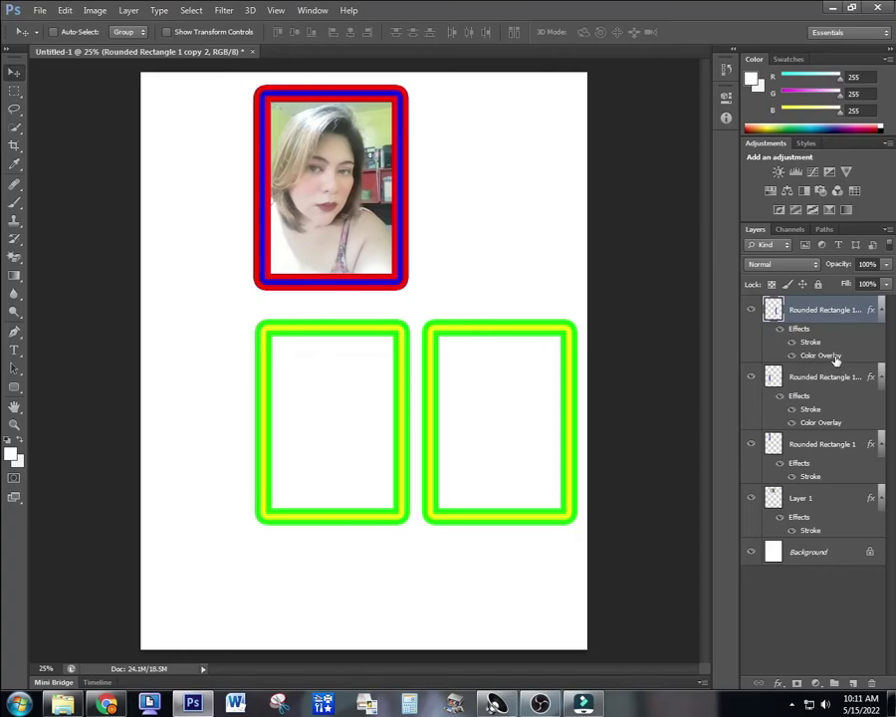
pyautogui.doubleClick(823, 357)
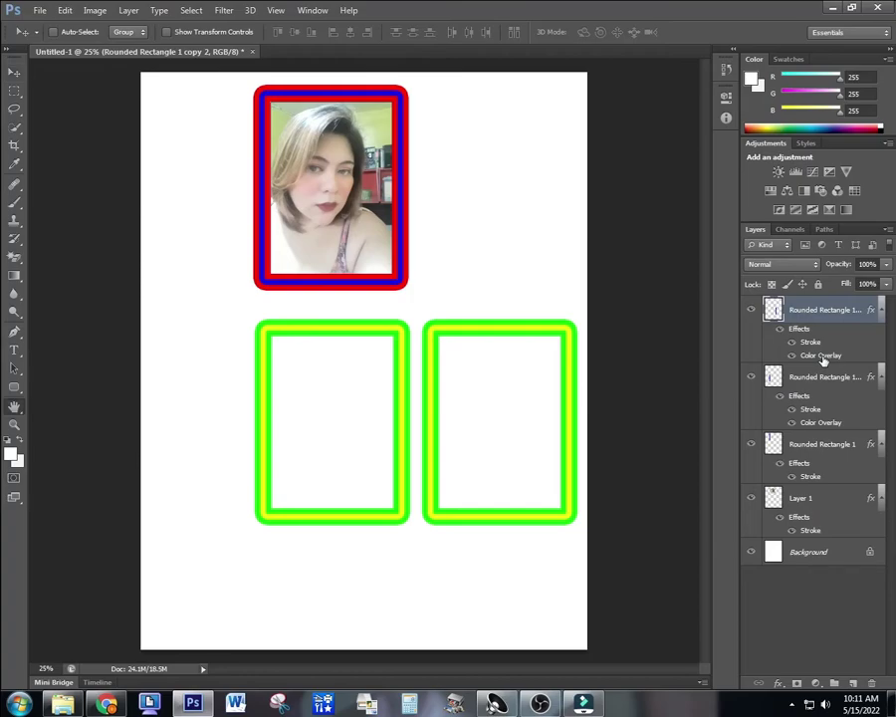
pyautogui.click(773, 367)
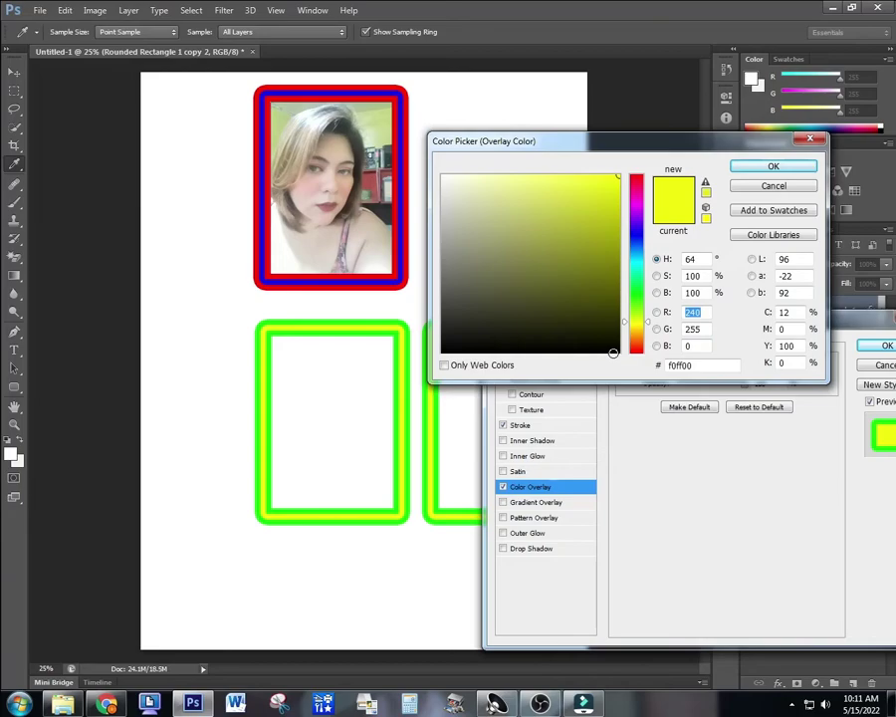
pyautogui.click(613, 353)
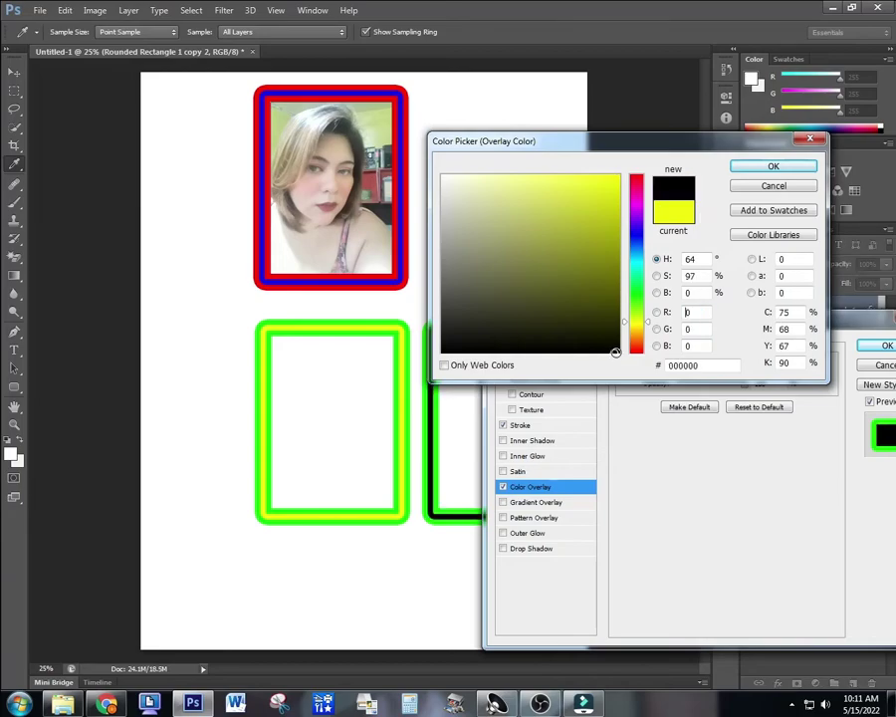
pyautogui.click(773, 168)
pyautogui.moveTo(647, 319); pyautogui.dragTo(738, 247)
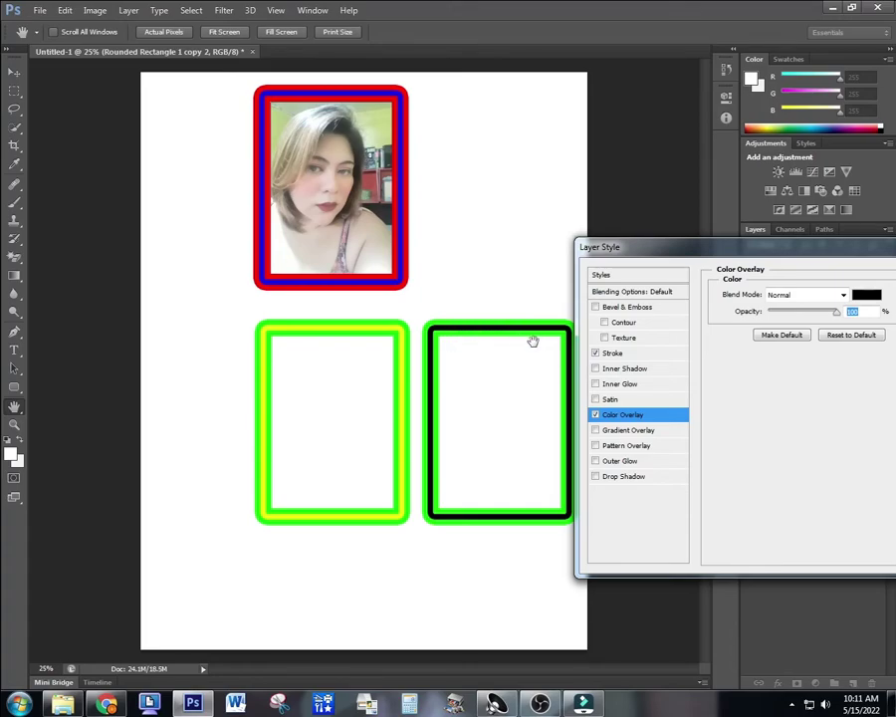
# Give the copy a dark magenta #b0029e stroke, then shift the yellow-green frame left.
pyautogui.click(610, 355)
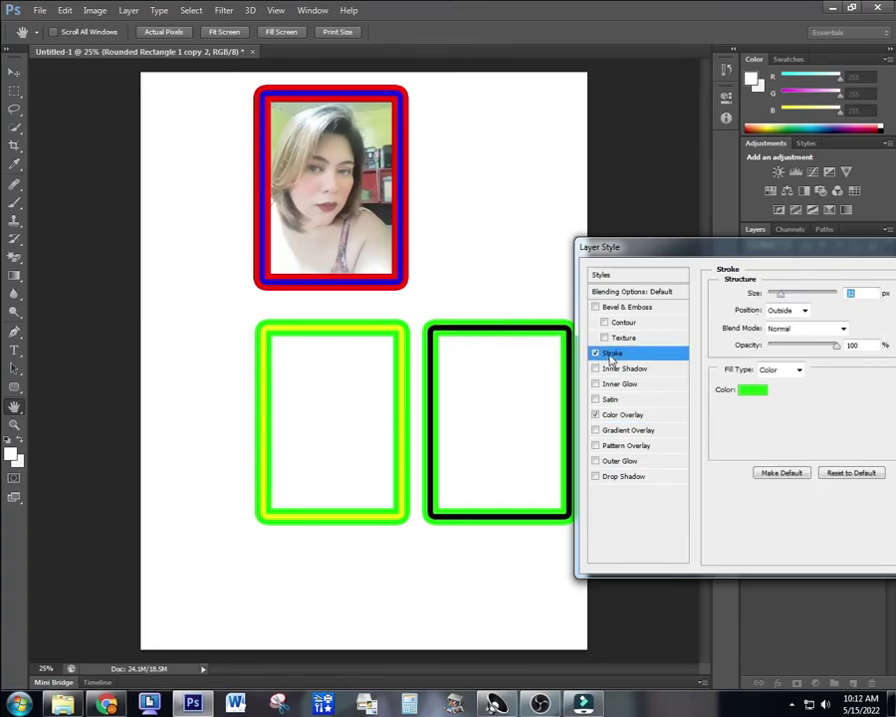
pyautogui.click(752, 390)
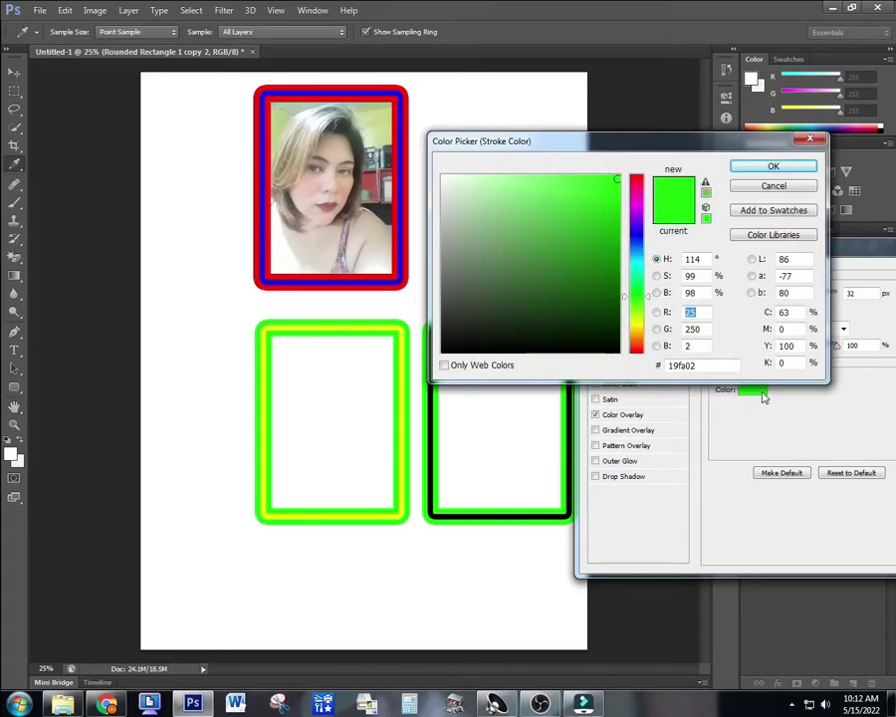
pyautogui.click(636, 201)
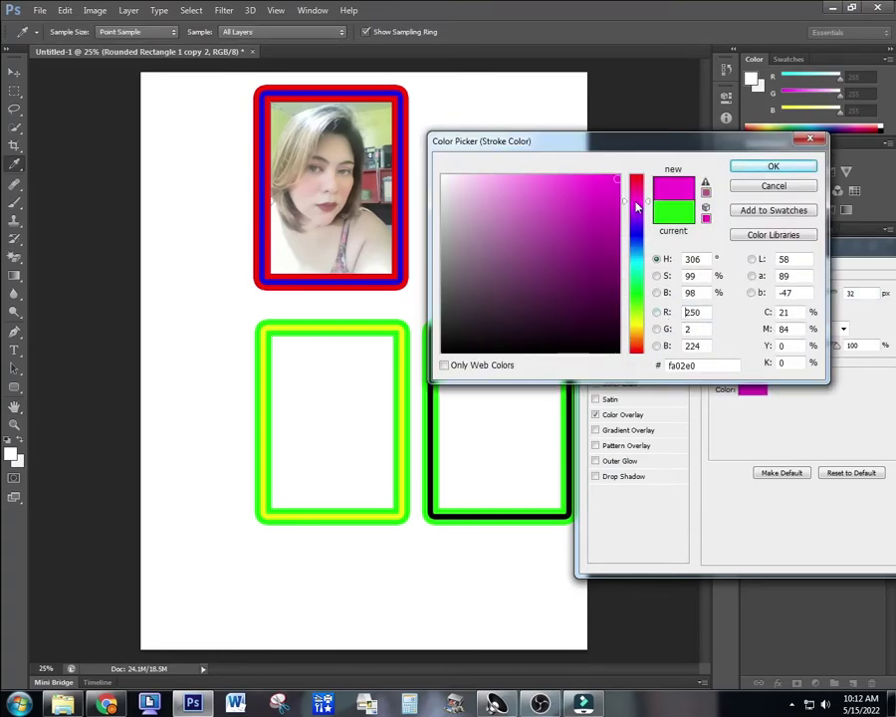
pyautogui.click(617, 230)
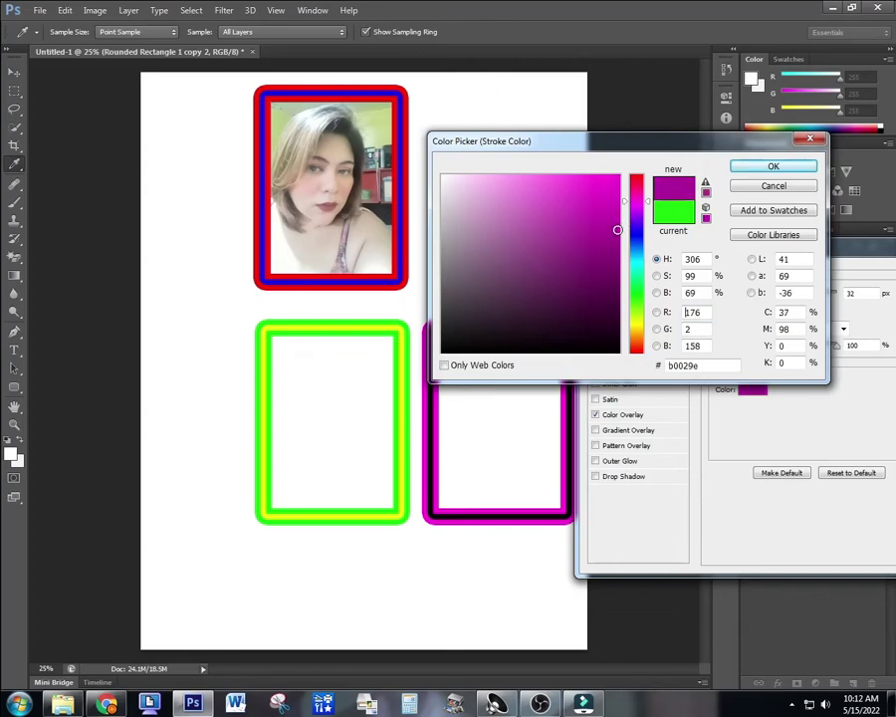
pyautogui.click(774, 168)
pyautogui.press('Return')
pyautogui.moveTo(384, 335); pyautogui.dragTo(292, 339)
# Select the Rounded Rectangle 1 copy 2 layer and move the black-magenta frame left.
pyautogui.rightClick(513, 337)
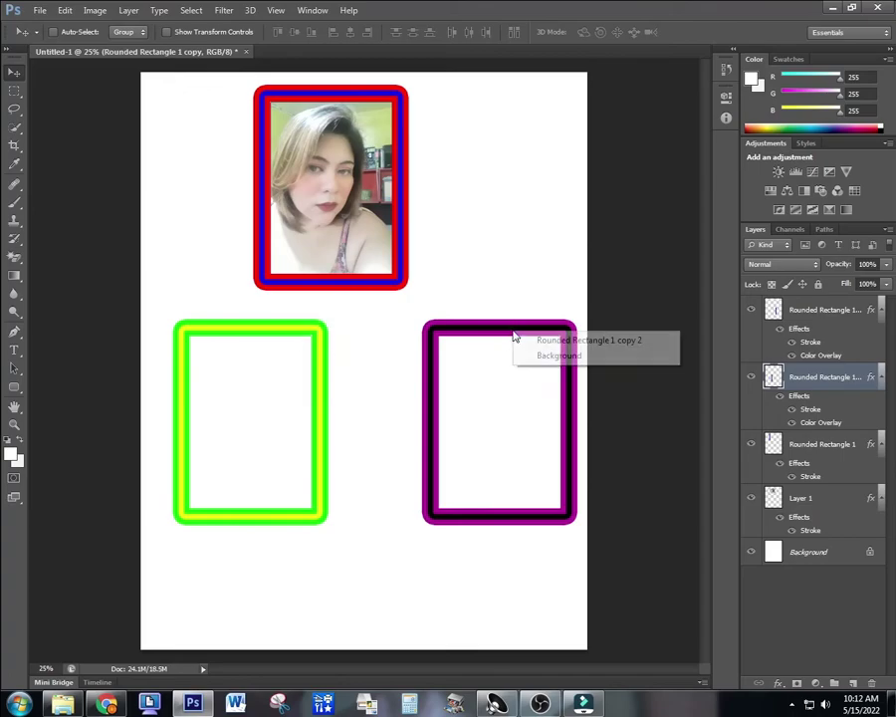
pyautogui.click(539, 340)
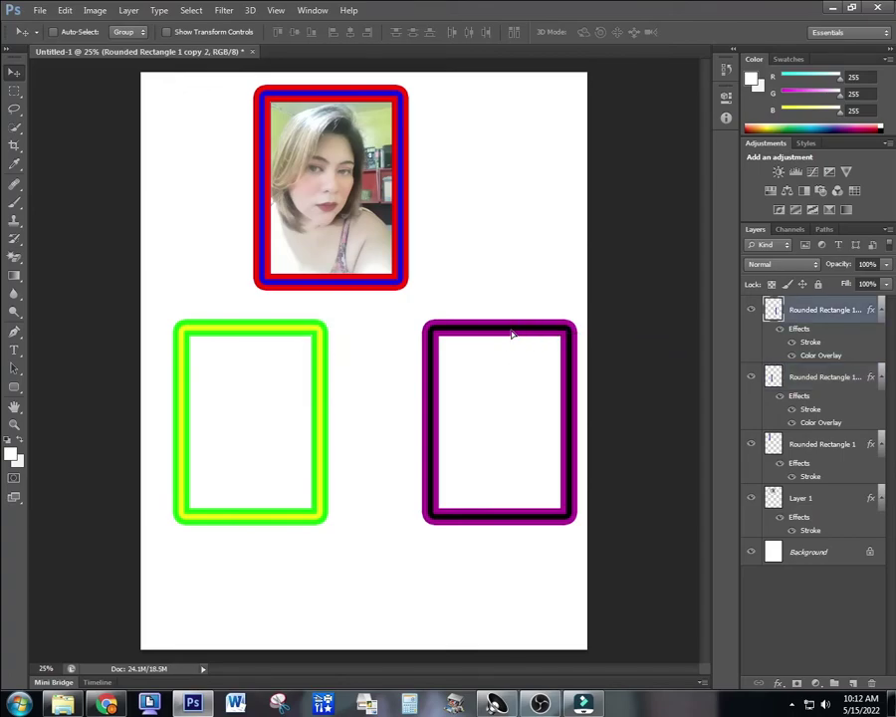
pyautogui.moveTo(512, 335); pyautogui.dragTo(477, 335)
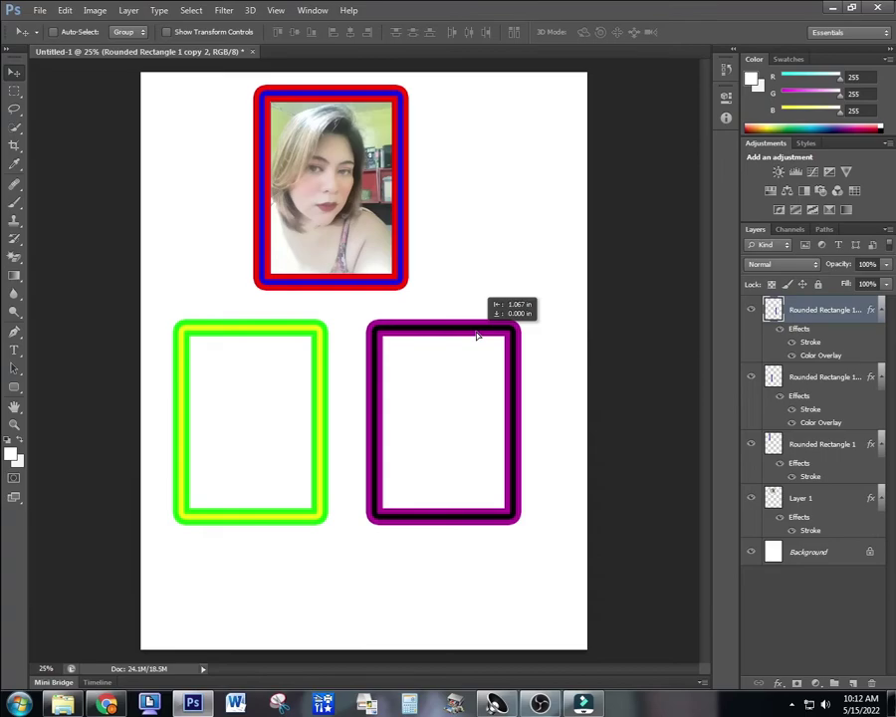